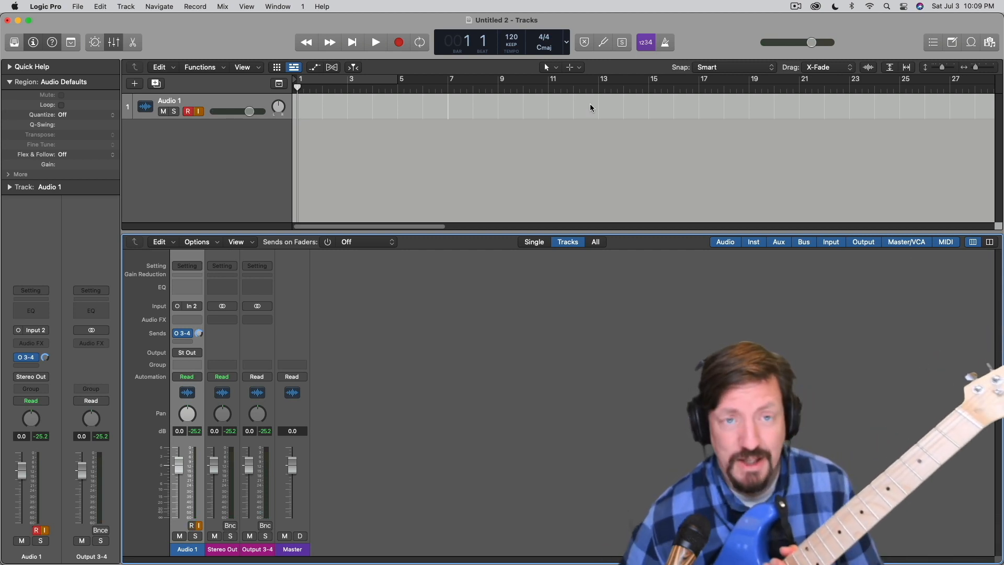
Open the tuner for the armed Audio 1 guitar track
{"action": "left_click", "coordinate": [603, 44]}
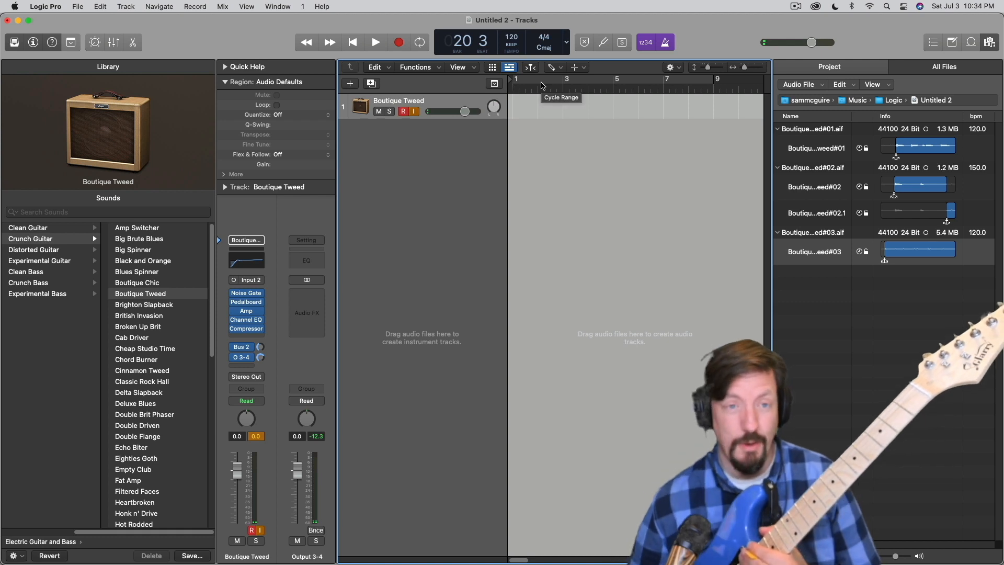
Record a guitar take on the Boutique Tweed track from about bar 20 to bar 25
{"action": "key", "text": "r"}
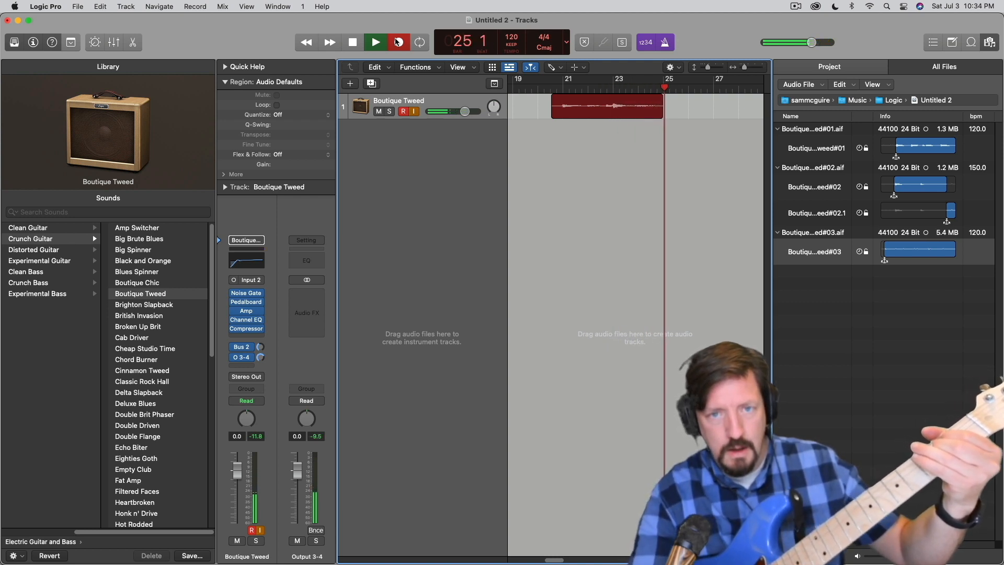
{"action": "key", "text": "space"}
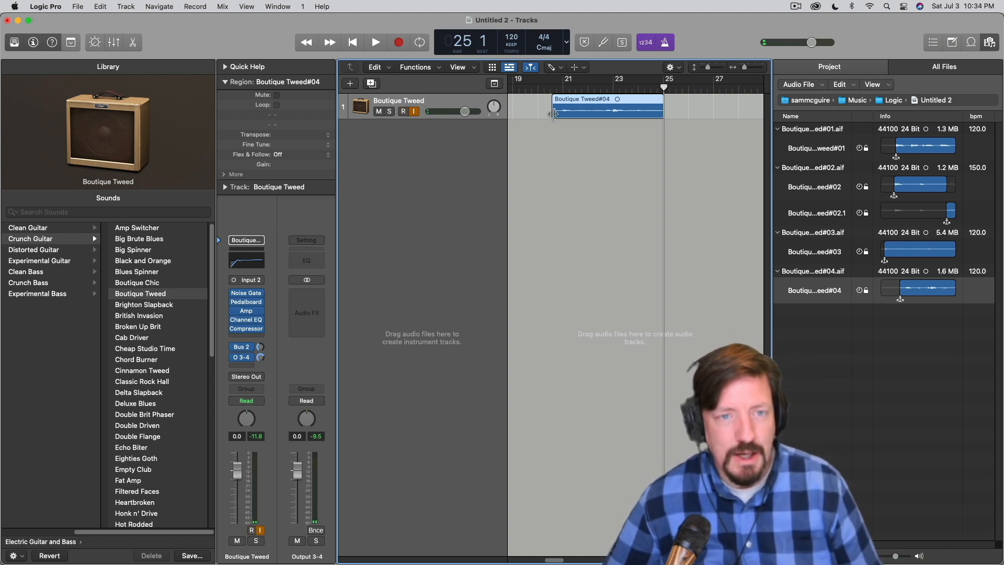
{"action": "mouse_move", "coordinate": [554, 114]}
{"action": "left_mouse_down"}
{"action": "mouse_move", "coordinate": [567, 110]}
{"action": "mouse_move", "coordinate": [553, 110]}
{"action": "left_mouse_up"}
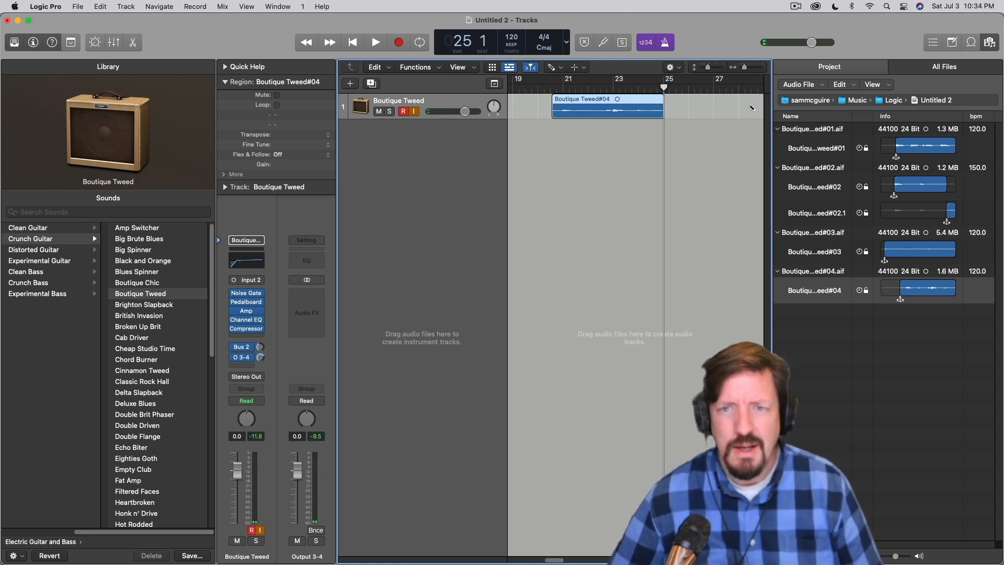
Hide the project audio browser and delete the recorded guitar region together with its audio file on disk
{"action": "left_click", "coordinate": [990, 43]}
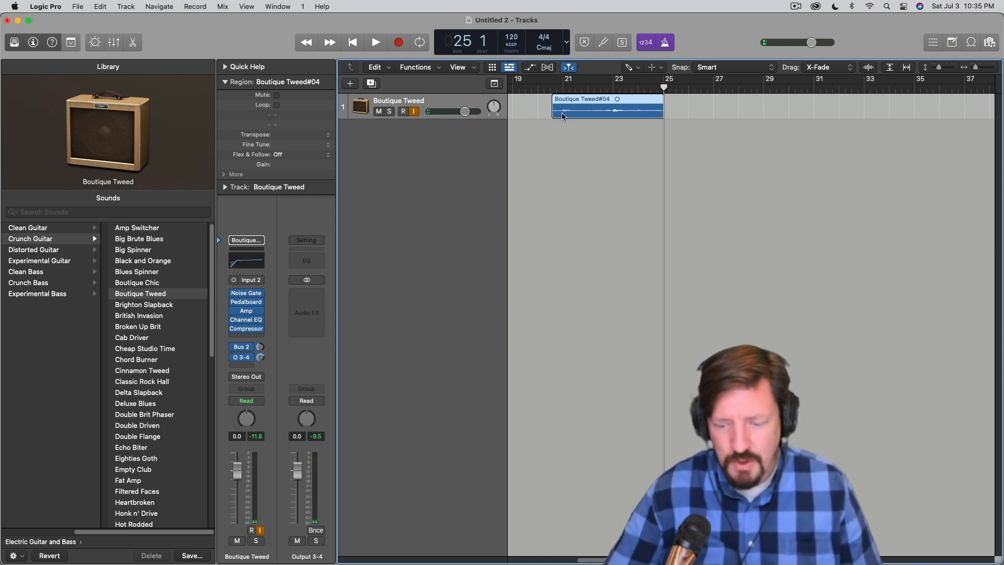
{"action": "key", "text": "Delete"}
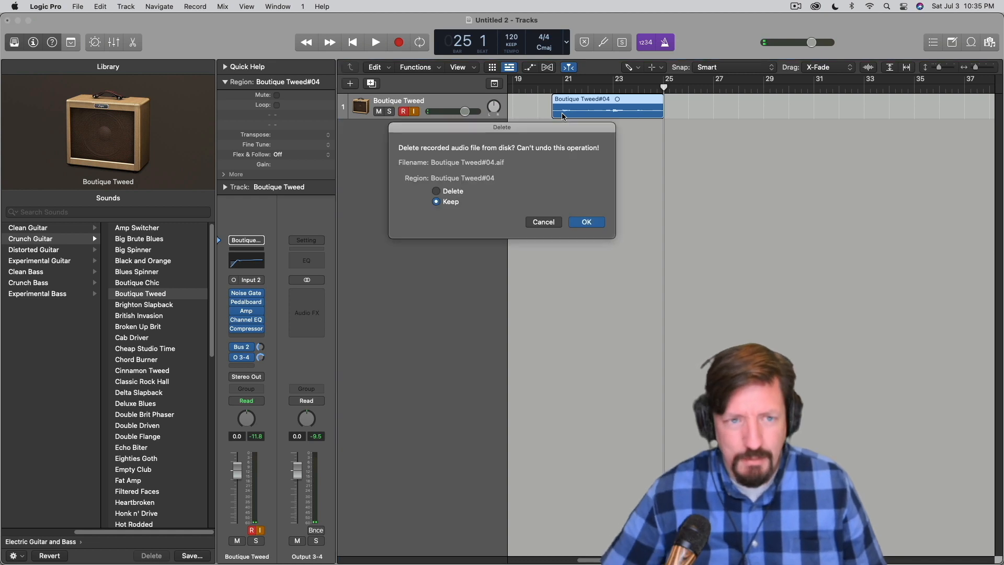
{"action": "left_click", "coordinate": [437, 191]}
{"action": "left_click", "coordinate": [587, 222]}
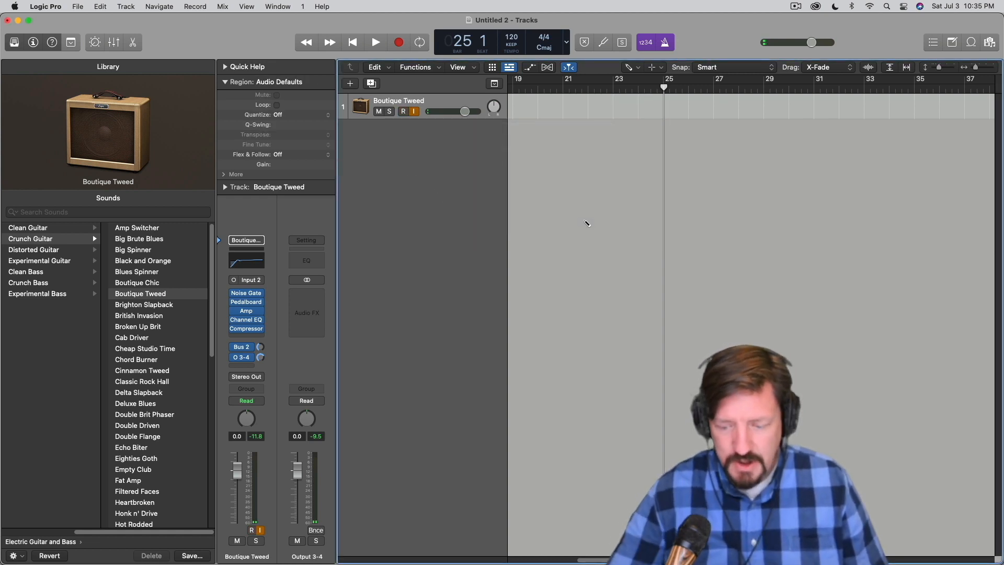
Set a cycle range from bar 1 to bar 5 and record a guitar take over it on the Boutique Tweed track
{"action": "key", "text": "Return"}
{"action": "left_click_drag", "start_coordinate": [516, 82], "coordinate": [613, 84]}
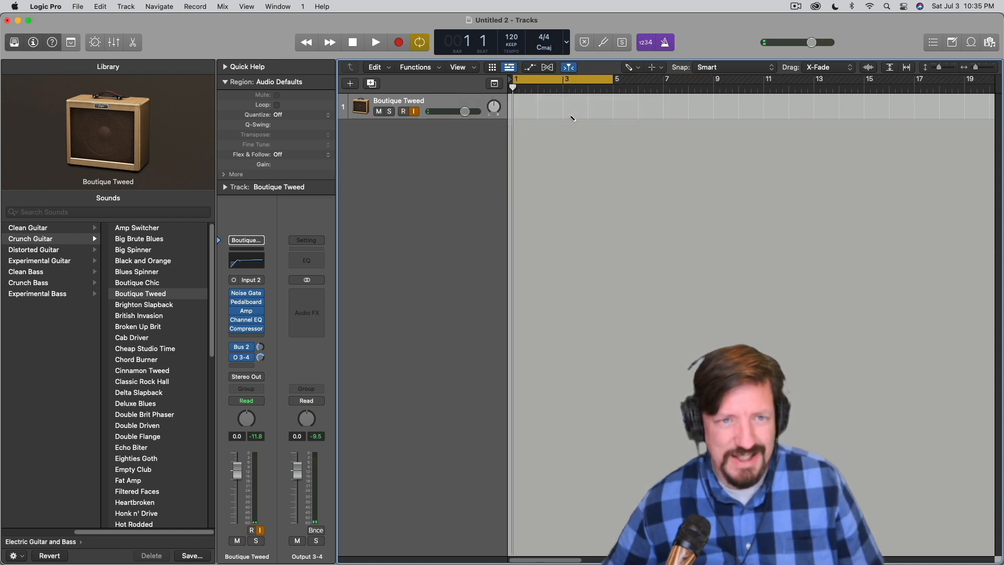
{"action": "left_click", "coordinate": [408, 45]}
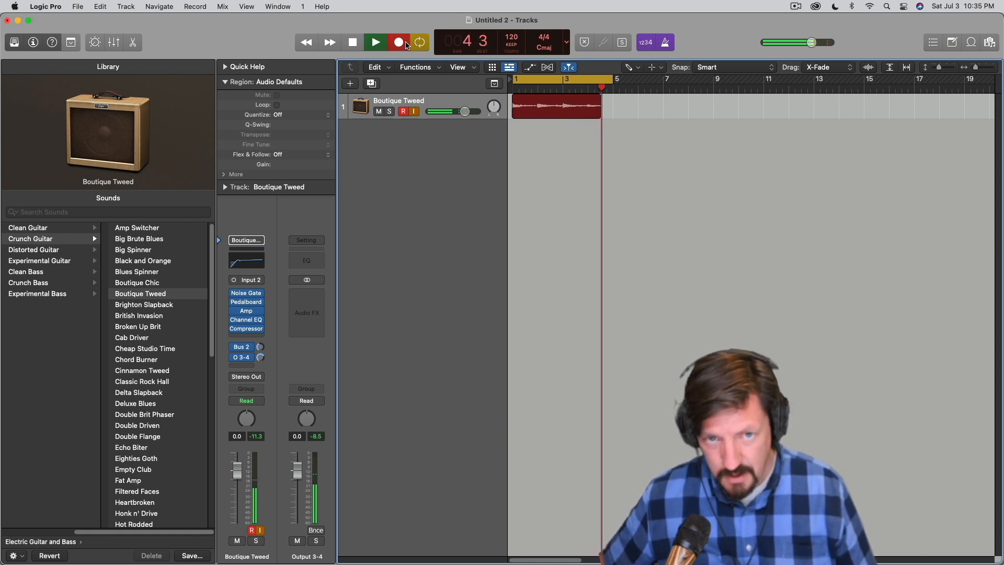
{"action": "key", "text": "space"}
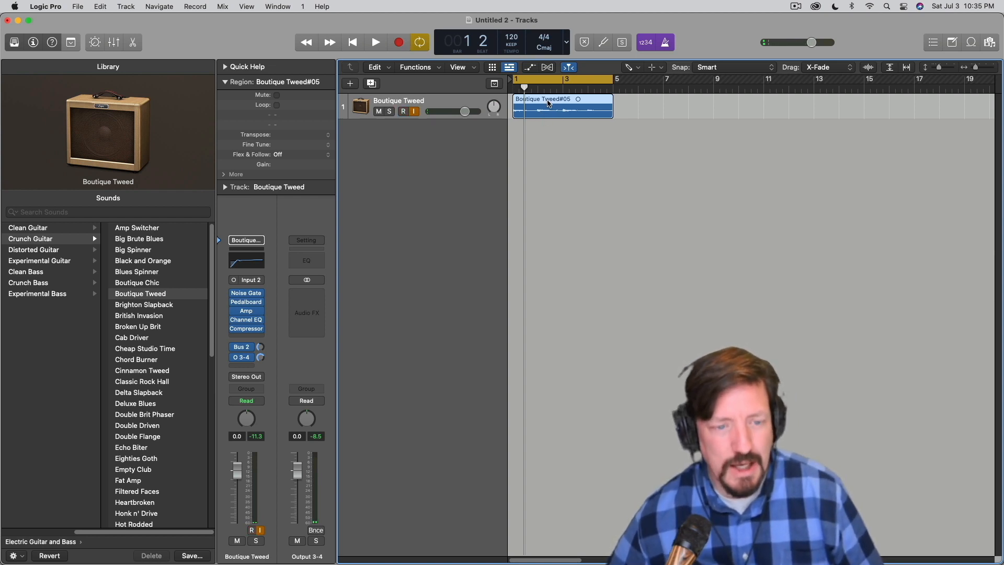
Add a Drummer track and shorten its region to end at bar 5, matching the guitar region
{"action": "left_click", "coordinate": [126, 6]}
{"action": "left_click", "coordinate": [151, 56]}
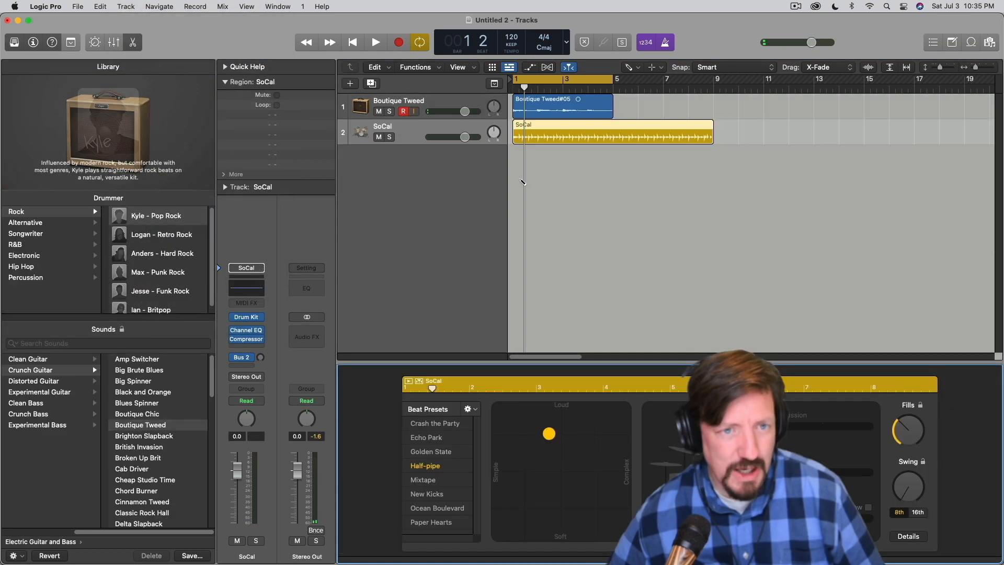
{"action": "left_click_drag", "start_coordinate": [710, 138], "coordinate": [613, 138]}
Add a send to stereo Output 3-4 on the SoCal drum track and play back the drums with the guitar
{"action": "left_click", "coordinate": [240, 366]}
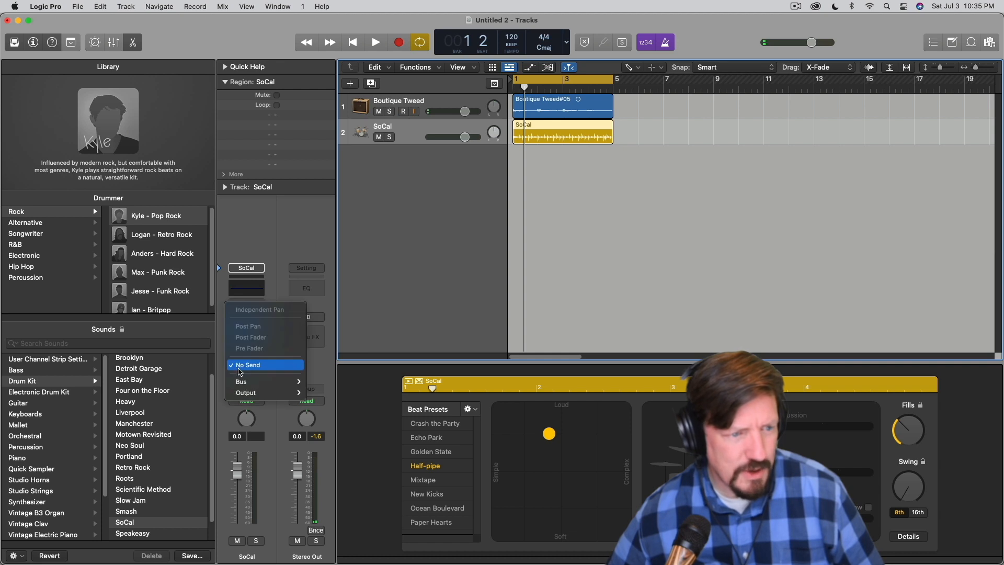
{"action": "mouse_move", "coordinate": [272, 392]}
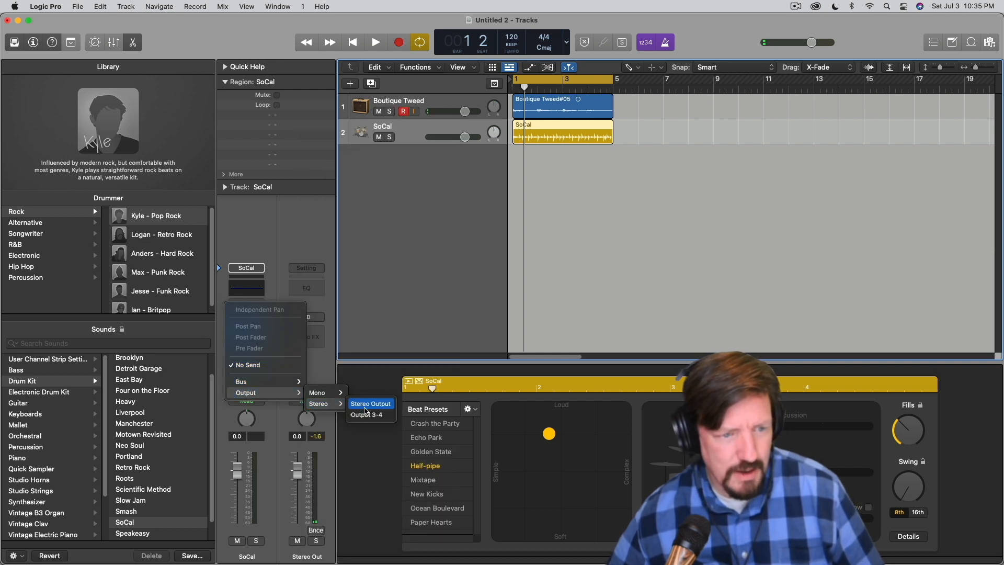
{"action": "left_click", "coordinate": [366, 414]}
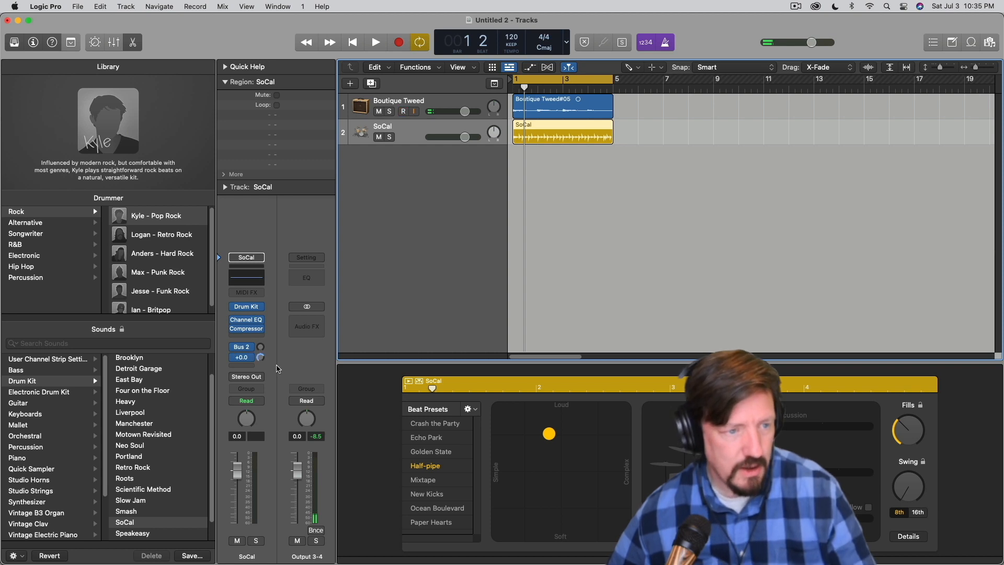
{"action": "key", "text": "space"}
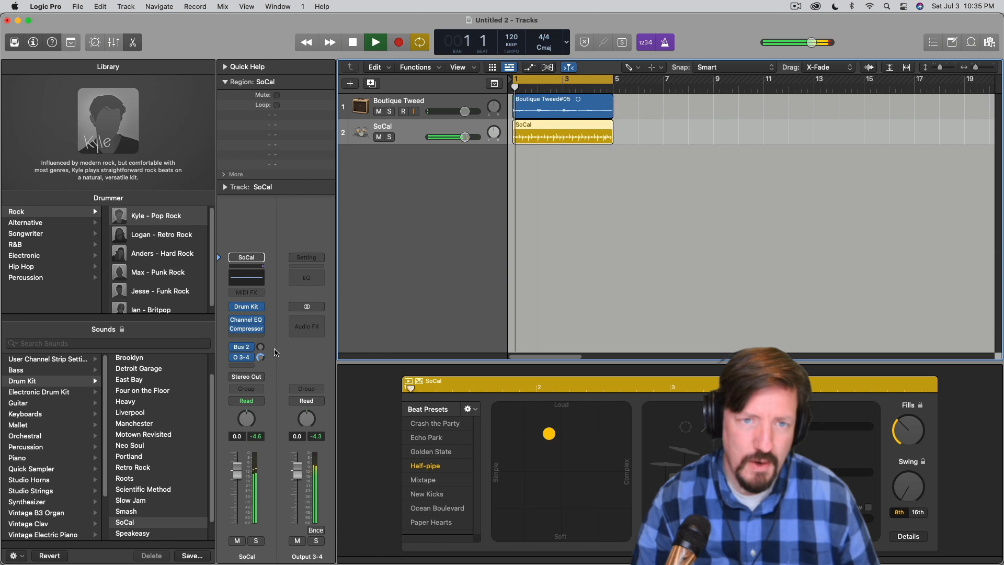
{"action": "key", "text": "space"}
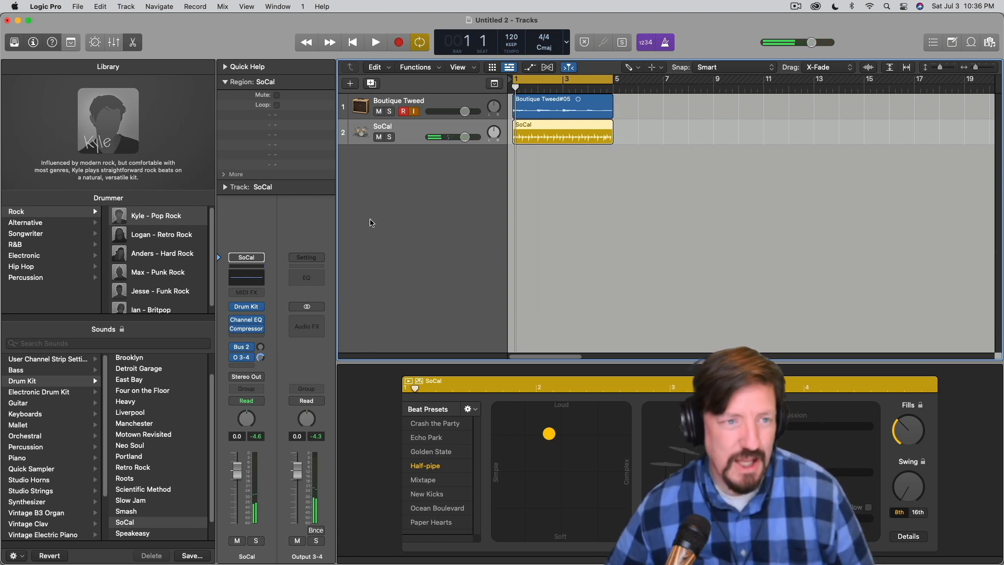
Create a Quick Sampler (Optimized) track from the recorded guitar region and add a send to stereo Output 3-4 on it
{"action": "left_click_drag", "start_coordinate": [542, 105], "coordinate": [480, 176]}
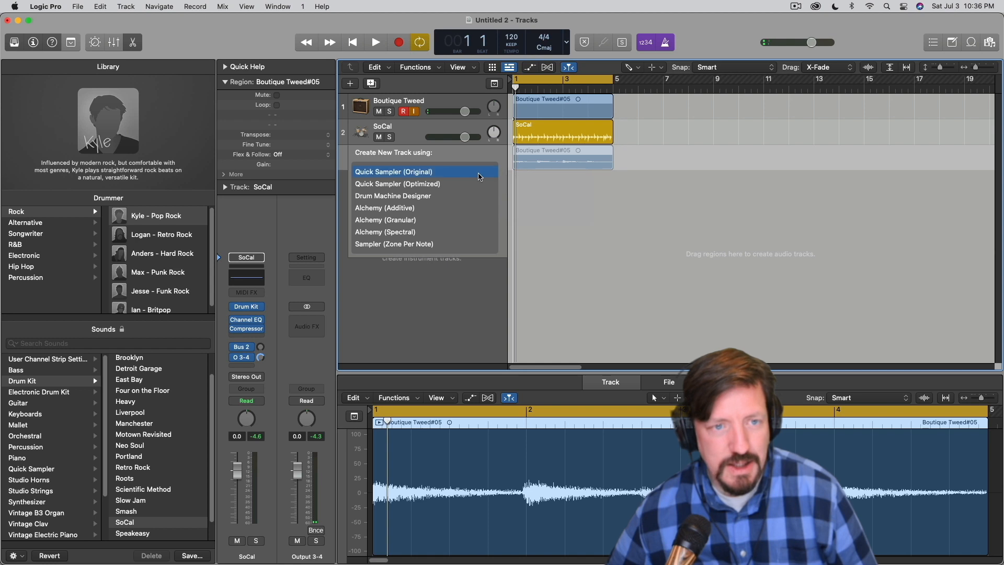
{"action": "left_click", "coordinate": [385, 187]}
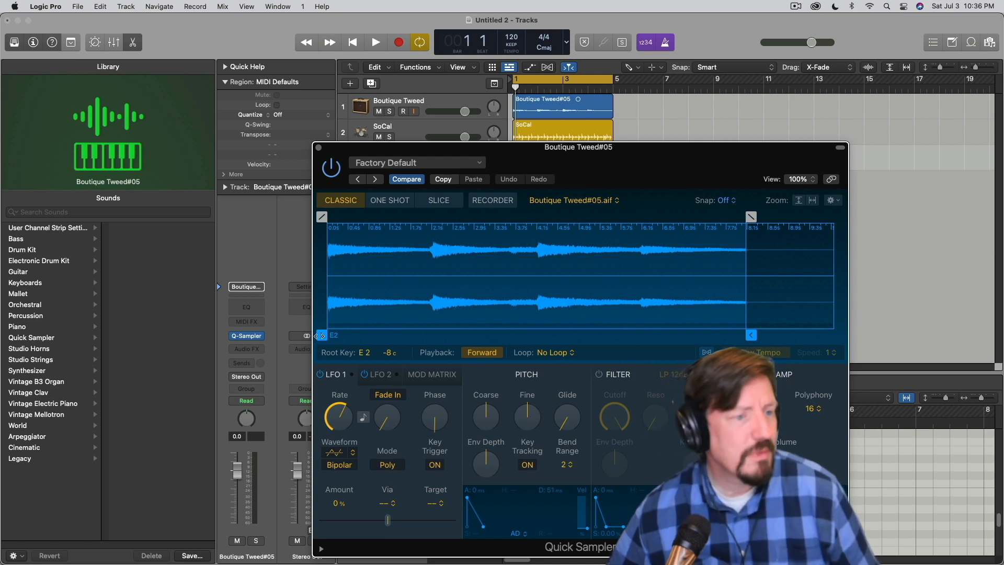
{"action": "left_click", "coordinate": [245, 367]}
{"action": "mouse_move", "coordinate": [261, 391]}
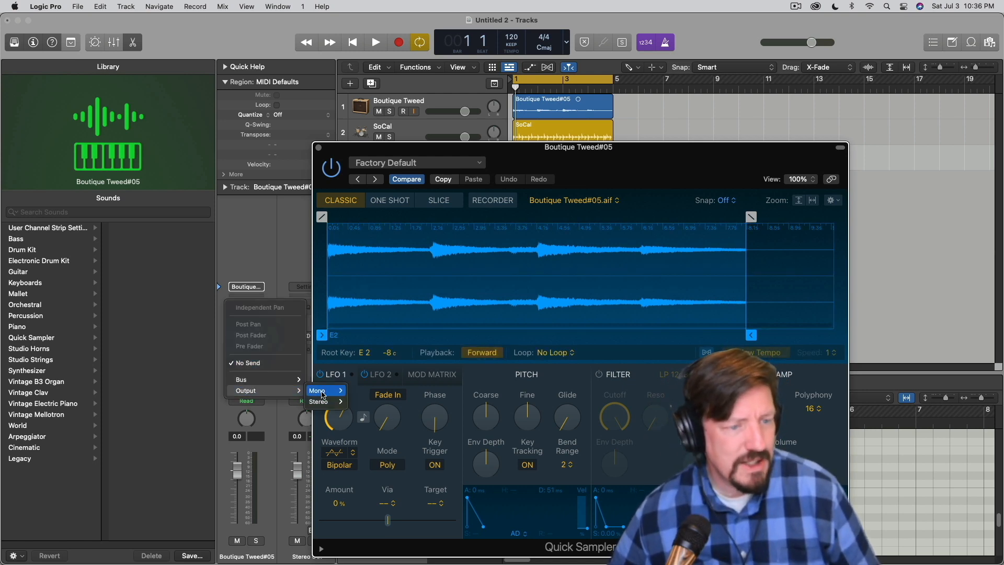
{"action": "mouse_move", "coordinate": [322, 402]}
{"action": "left_click", "coordinate": [385, 413]}
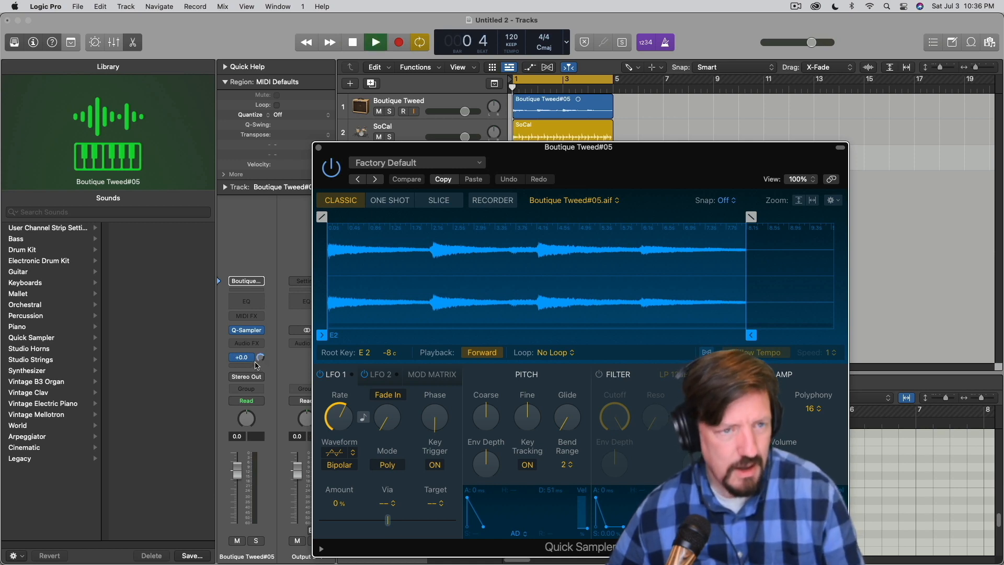
Stop playback, turn on Flex with Follow Tempo in Quick Sampler, and close the plug-in window
{"action": "key", "text": "space"}
{"action": "left_click_drag", "start_coordinate": [517, 152], "coordinate": [703, 174]}
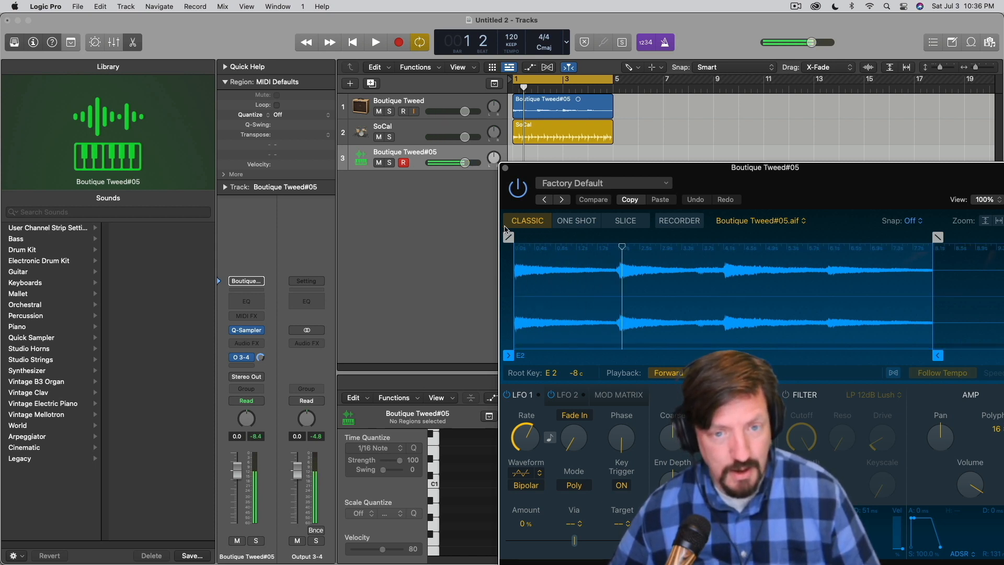
{"action": "left_click_drag", "start_coordinate": [833, 192], "coordinate": [617, 94]}
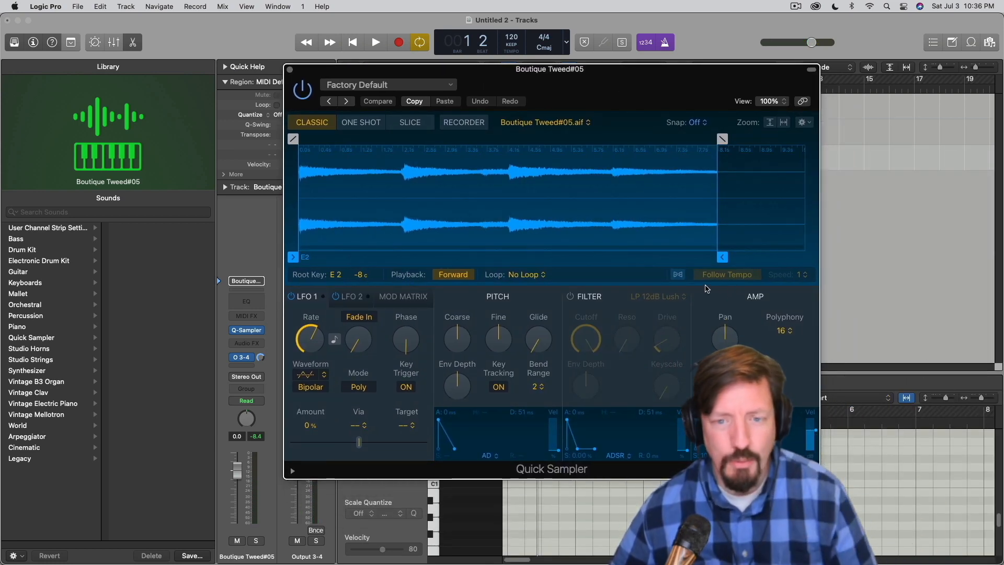
{"action": "left_click", "coordinate": [679, 275]}
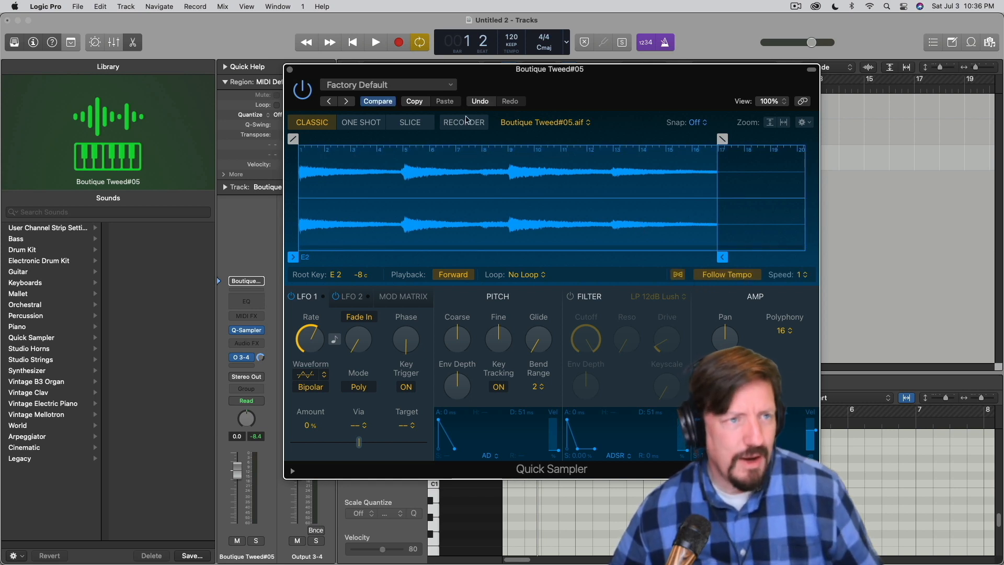
{"action": "left_click", "coordinate": [290, 70]}
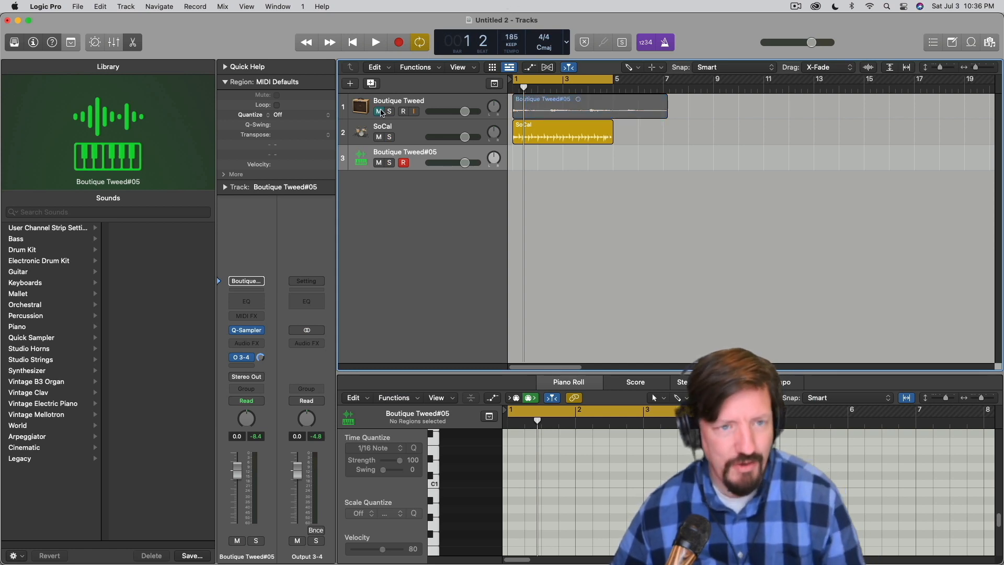
Create a MIDI region from bar 1 to bar 5 on the sampler track and add one full-length note on the root key
{"action": "key", "text": "space"}
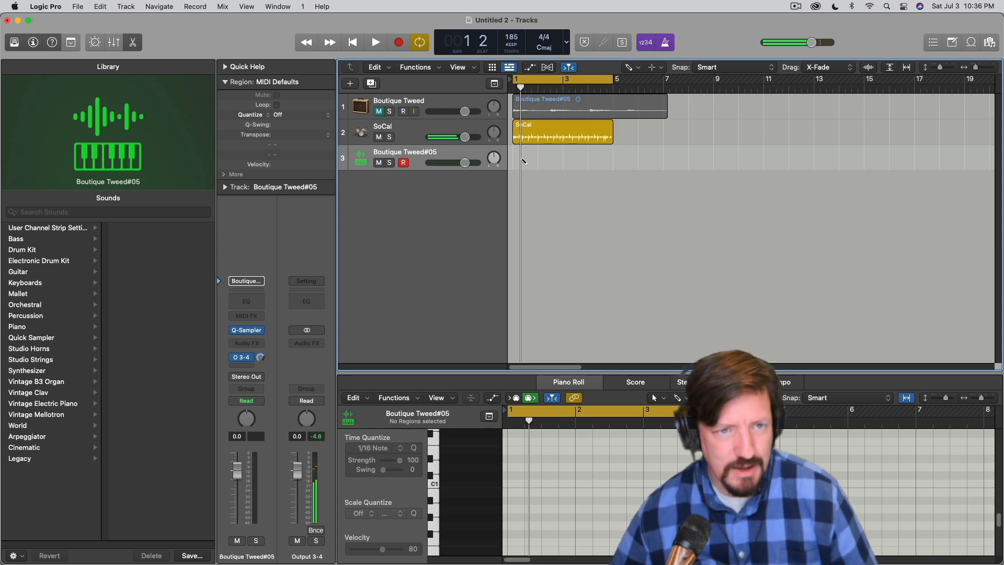
{"action": "left_click", "coordinate": [516, 154]}
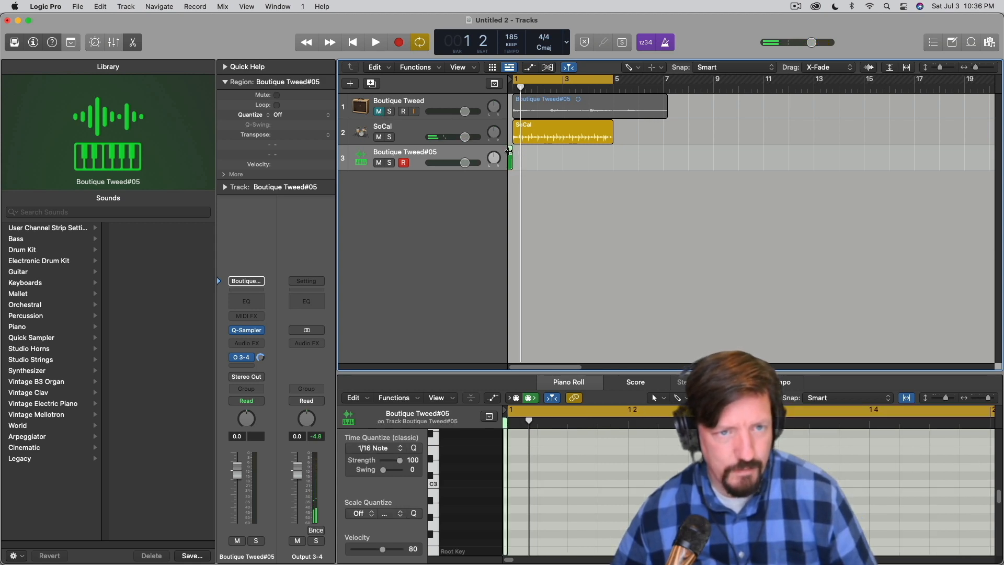
{"action": "left_click_drag", "start_coordinate": [509, 151], "coordinate": [636, 162]}
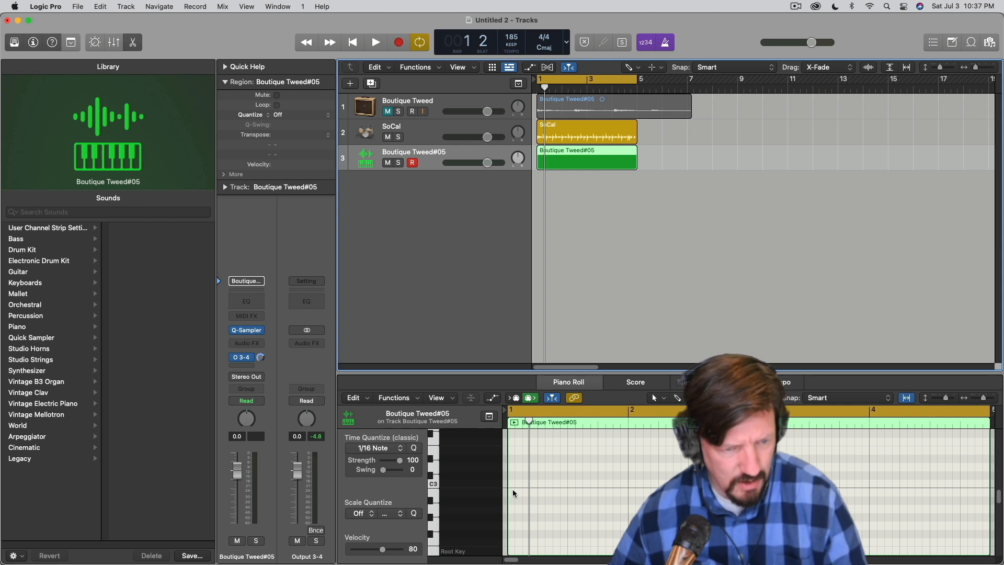
{"action": "scroll", "coordinate": [513, 525], "scroll_direction": "down", "scroll_amount": 3}
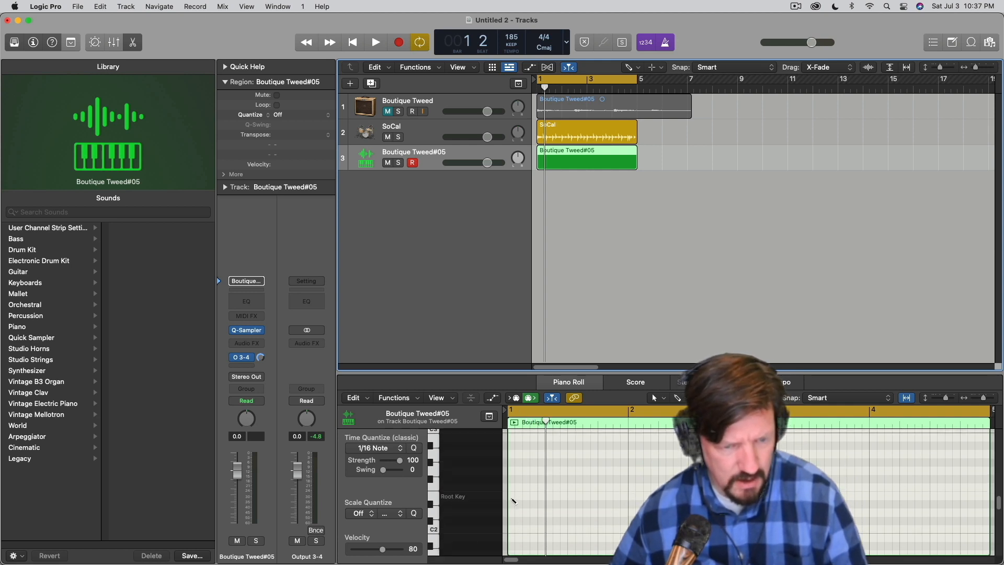
{"action": "left_click", "coordinate": [512, 495], "text": "super"}
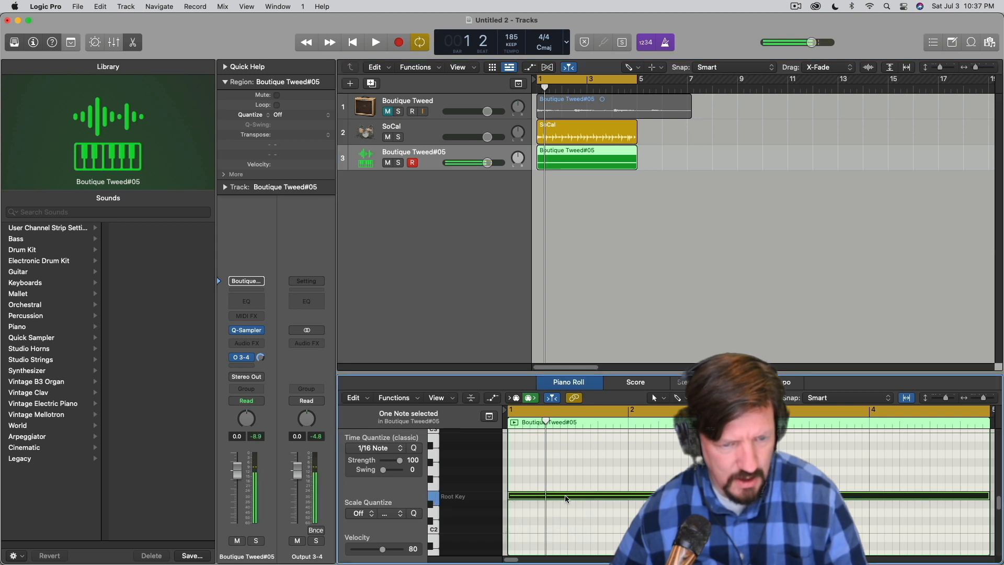
Audition the sampled guitar with the drums at a tempo of 95, stop playback, and set the project tempo to 120
{"action": "key", "text": "space"}
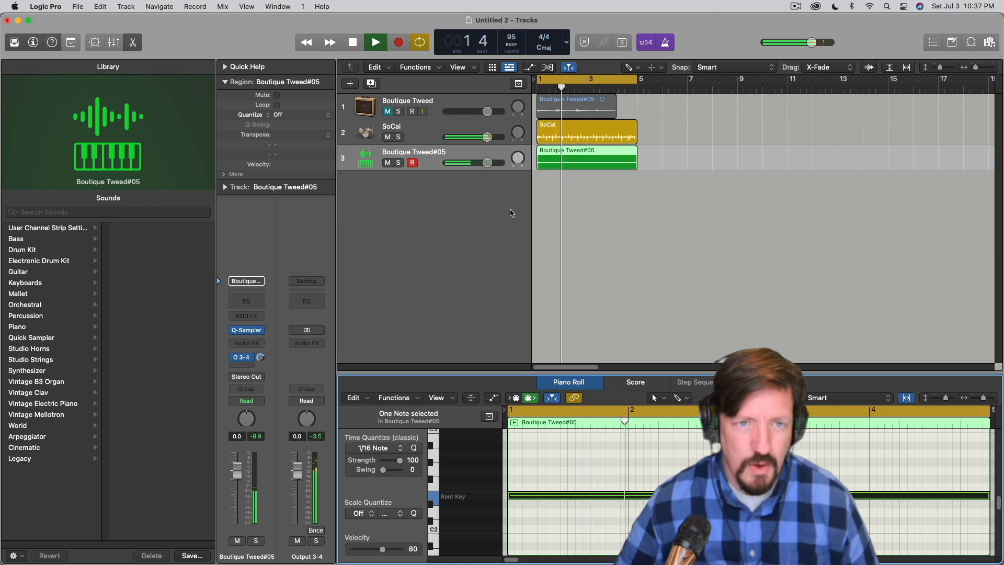
{"action": "key", "text": "space"}
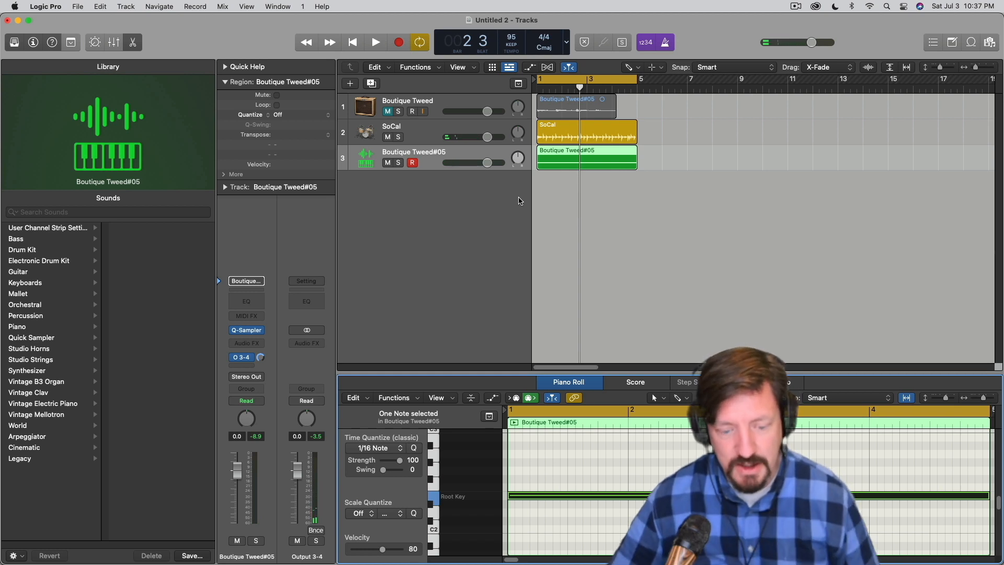
{"action": "double_click", "coordinate": [514, 38]}
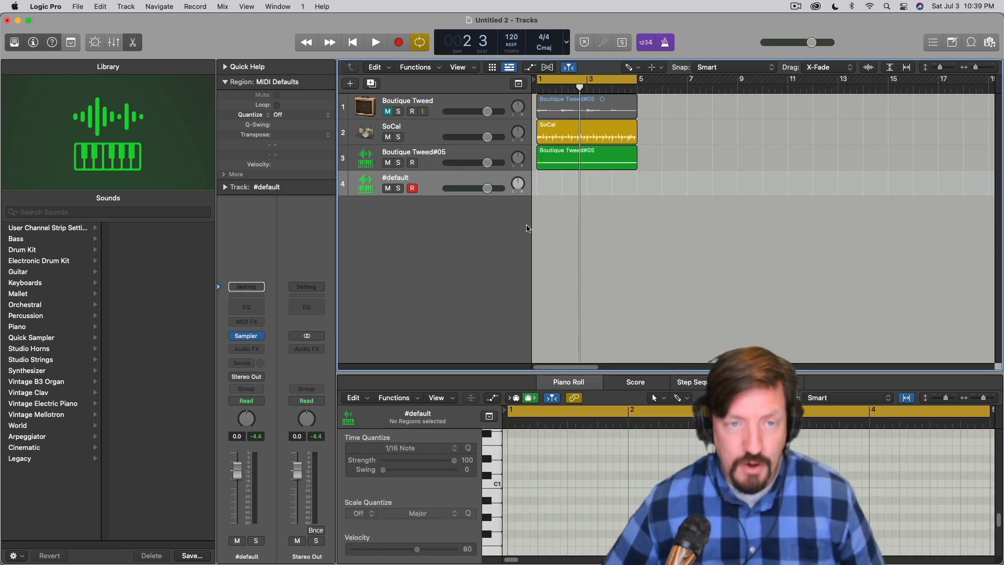
Mute the Boutique Tweed#05 sampler and SoCal tracks, then unmute and select the Boutique Tweed guitar track
{"action": "left_click", "coordinate": [390, 164]}
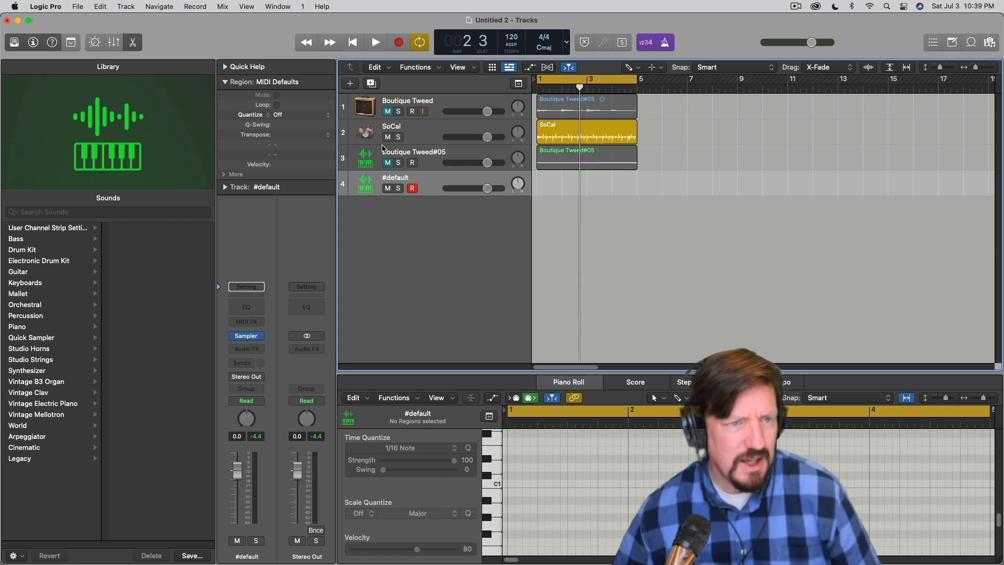
{"action": "left_click", "coordinate": [388, 138]}
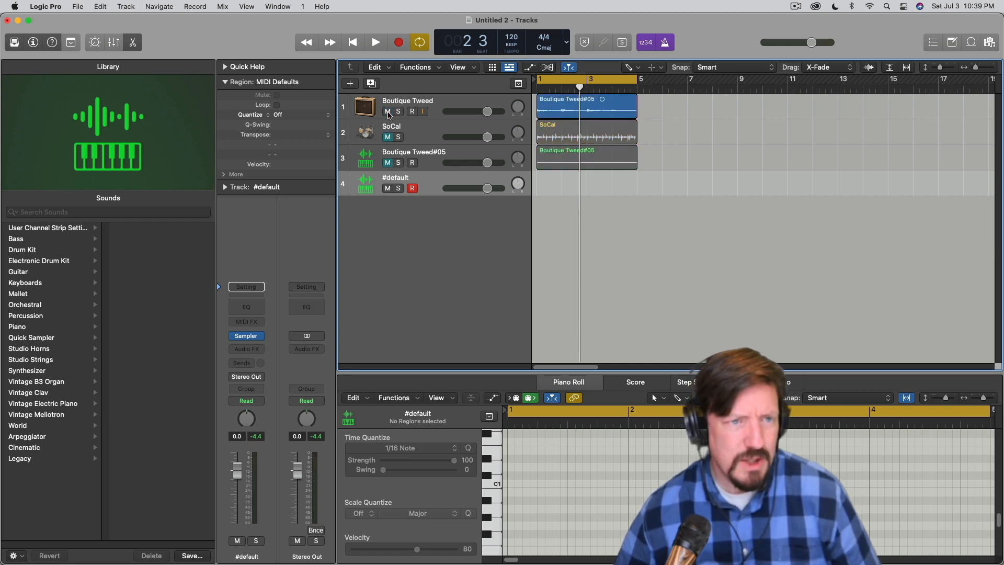
{"action": "left_click", "coordinate": [449, 107]}
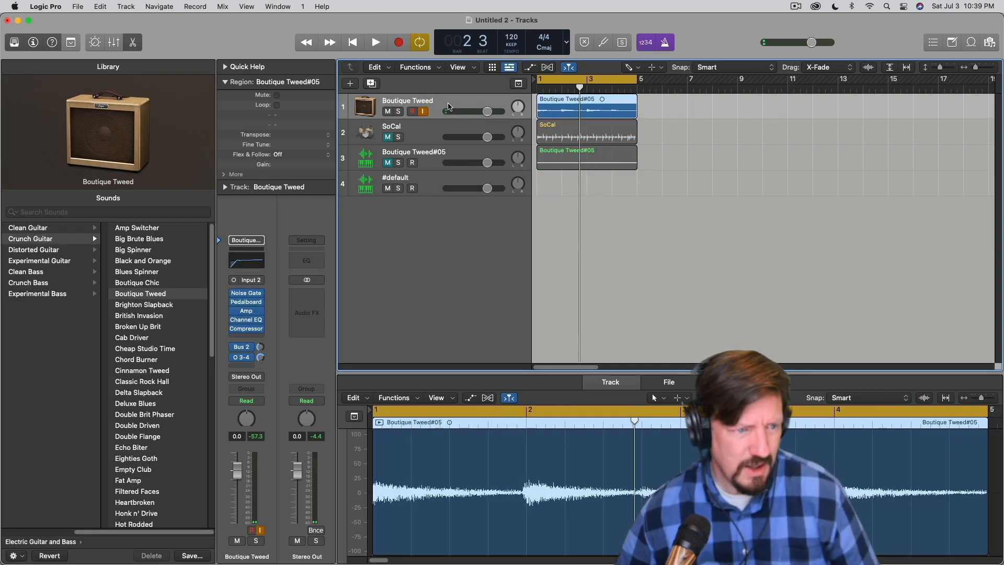
Delete the Boutique Tweed#05 region from the guitar track, keeping its audio file, and turn off the cycle range
{"action": "key", "text": "Delete"}
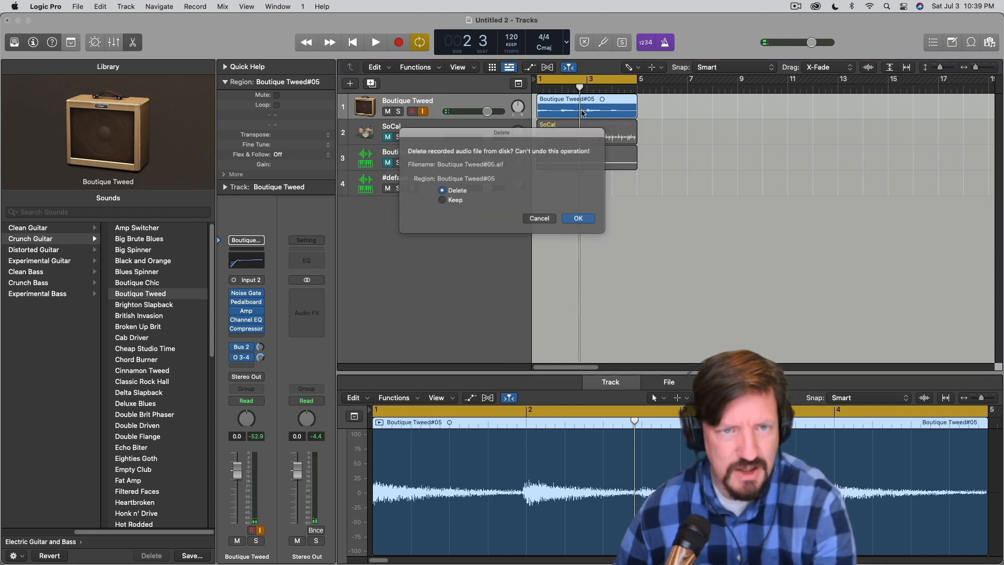
{"action": "left_click", "coordinate": [586, 222]}
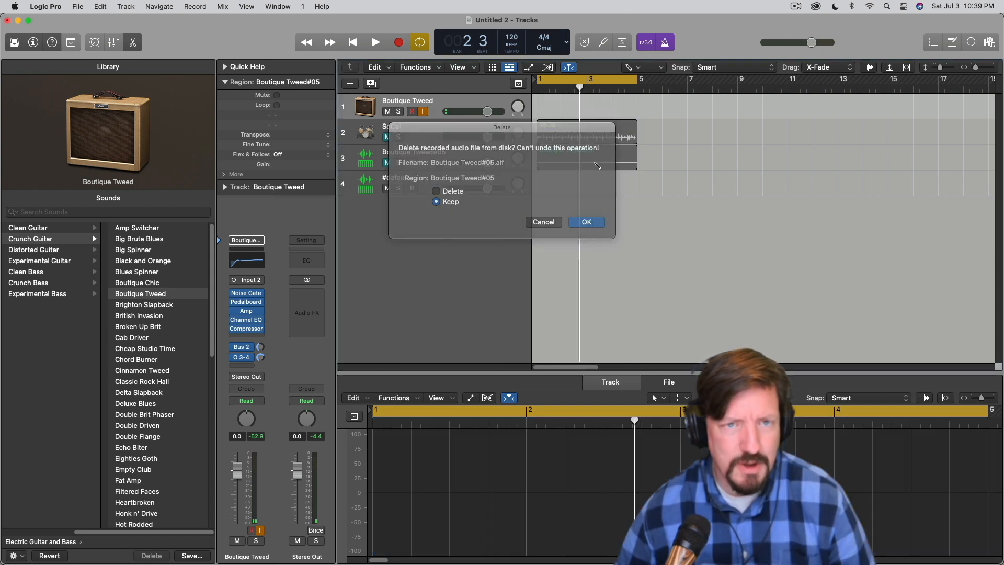
{"action": "left_click_drag", "start_coordinate": [605, 80], "coordinate": [751, 81]}
{"action": "left_click", "coordinate": [680, 82]}
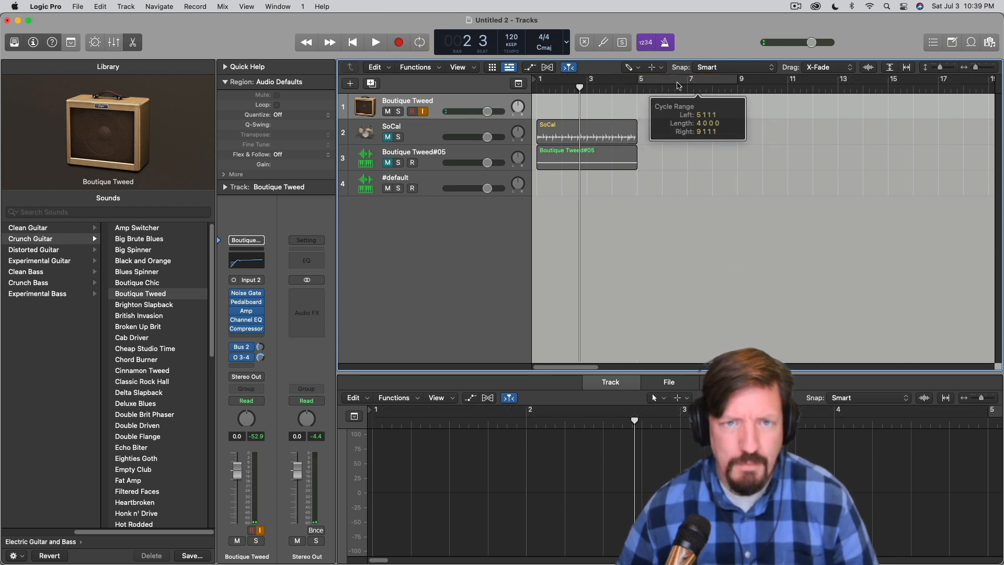
Record guitar notes on the Boutique Tweed track from bar 6 to about bar 27, and show the project's audio files
{"action": "left_click", "coordinate": [636, 89]}
{"action": "left_click_drag", "start_coordinate": [639, 90], "coordinate": [663, 89]}
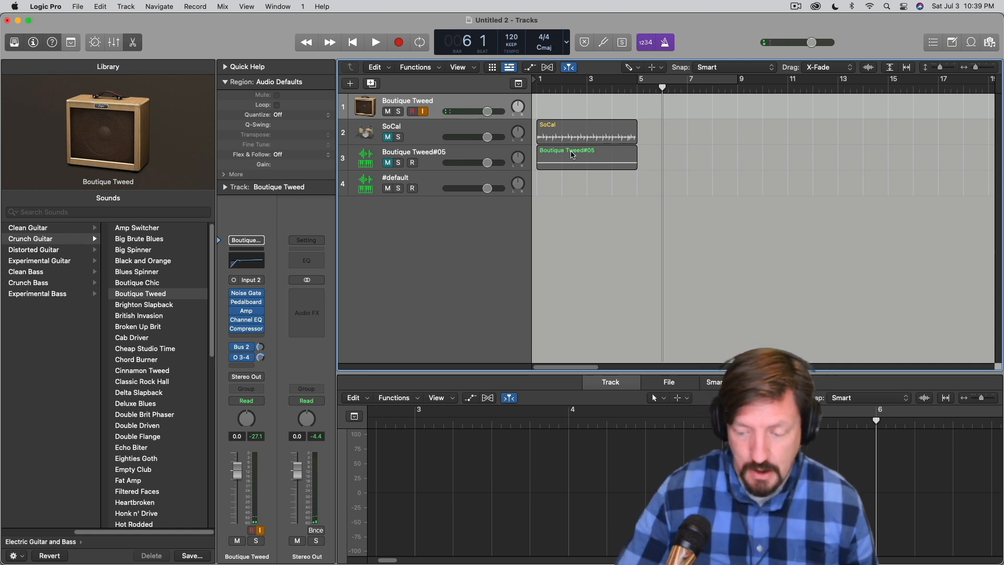
{"action": "key", "text": "r"}
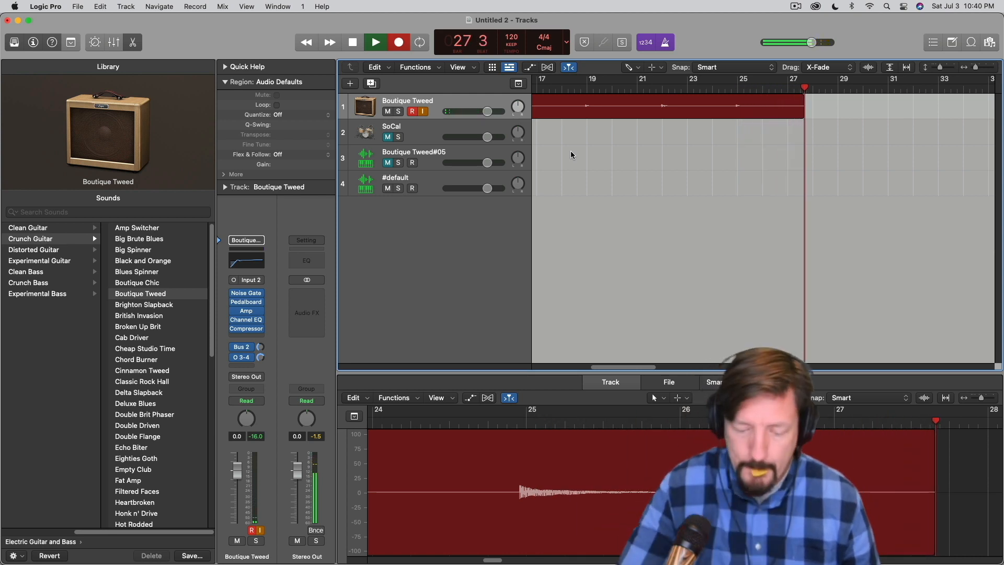
{"action": "key", "text": "space"}
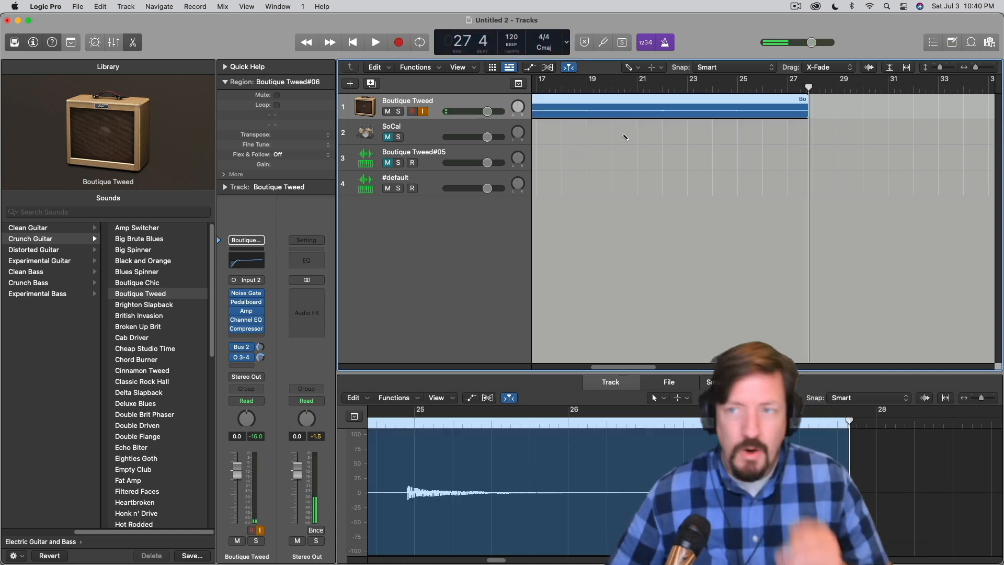
{"action": "left_click", "coordinate": [989, 42]}
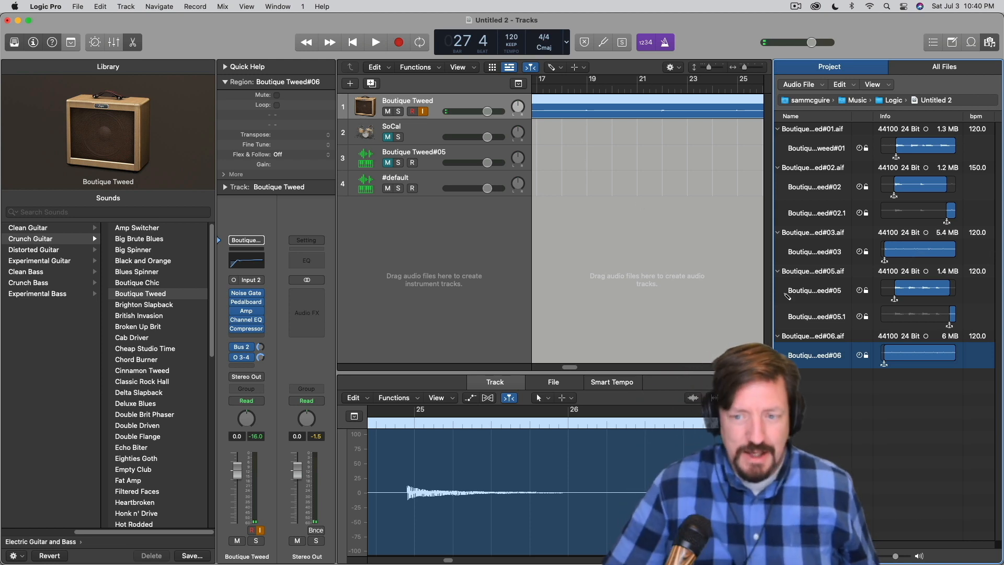
{"action": "left_click", "coordinate": [433, 208]}
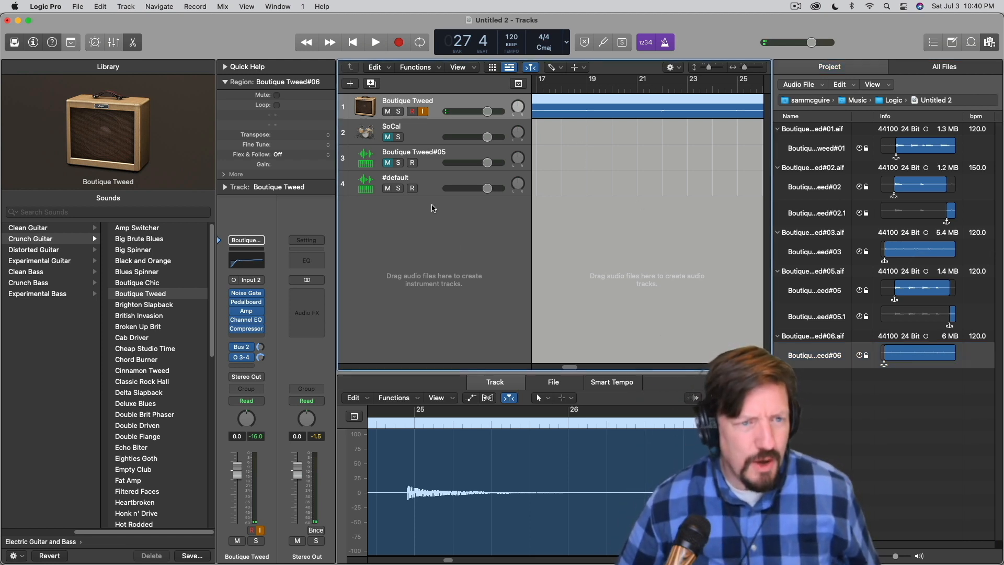
{"action": "double_click", "coordinate": [419, 219]}
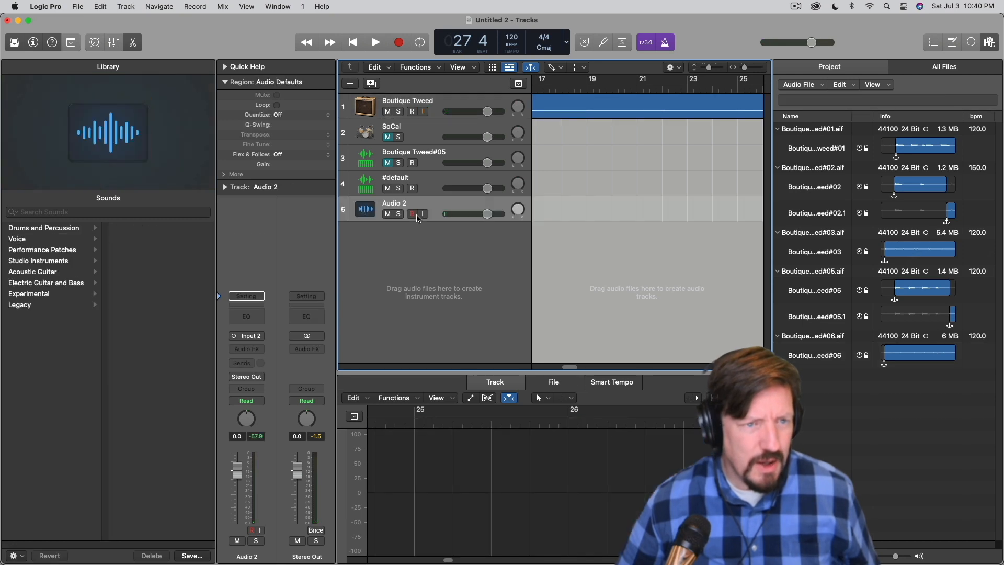
{"action": "key", "text": "super+z"}
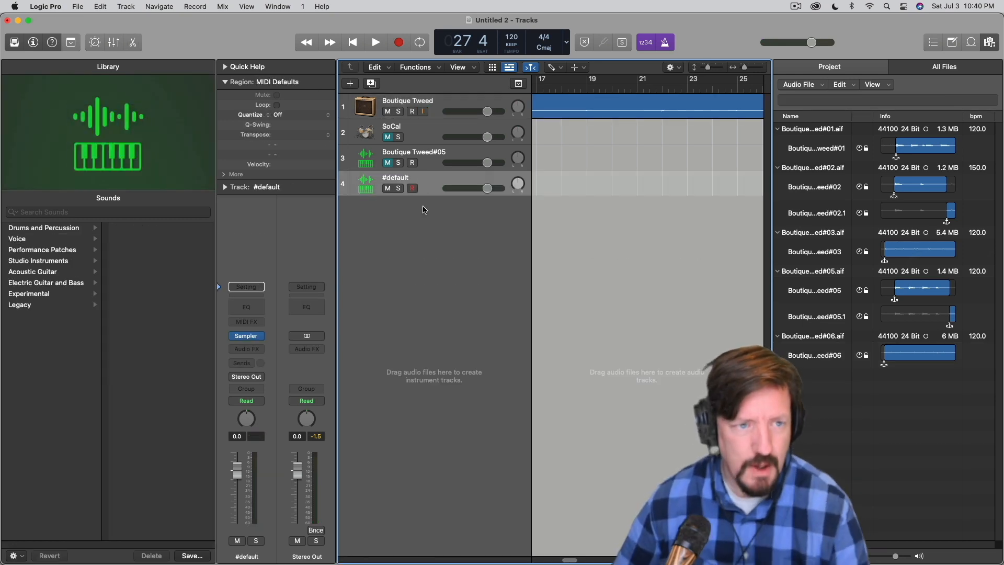
Add a new software instrument track below #default and load a mono Sampler on it
{"action": "left_click", "coordinate": [132, 6]}
{"action": "left_click", "coordinate": [415, 176]}
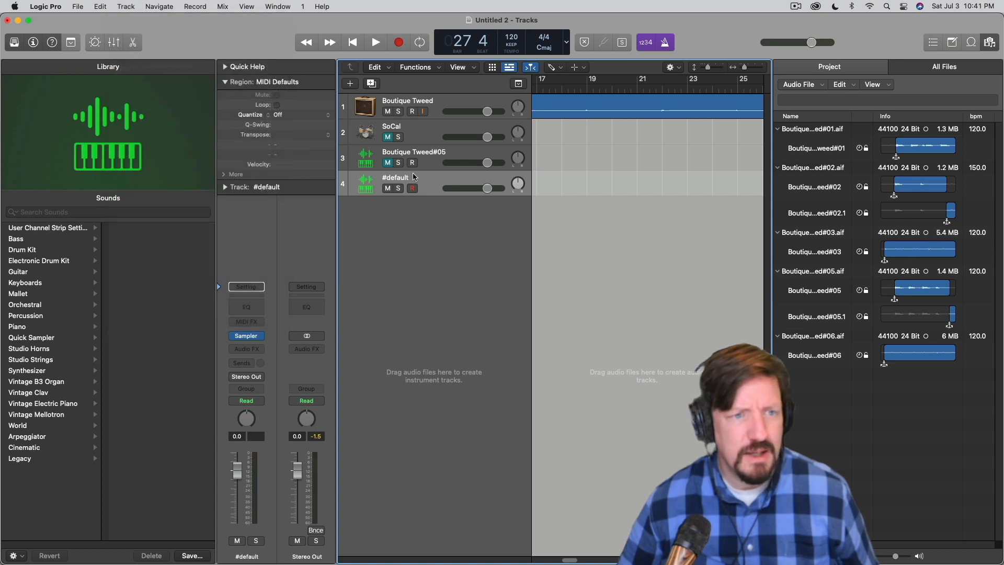
{"action": "double_click", "coordinate": [447, 220]}
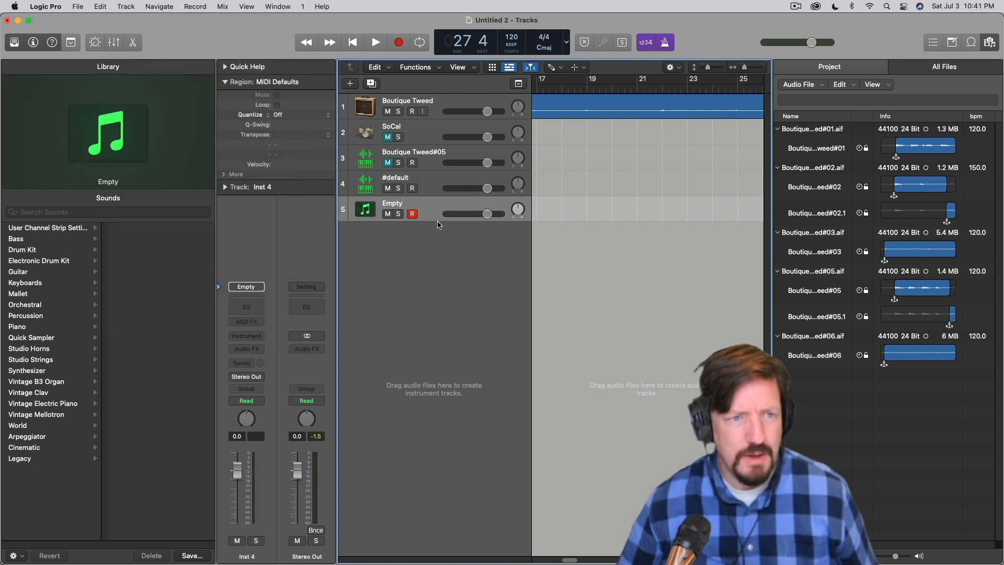
{"action": "left_click", "coordinate": [242, 337]}
{"action": "mouse_move", "coordinate": [272, 368]}
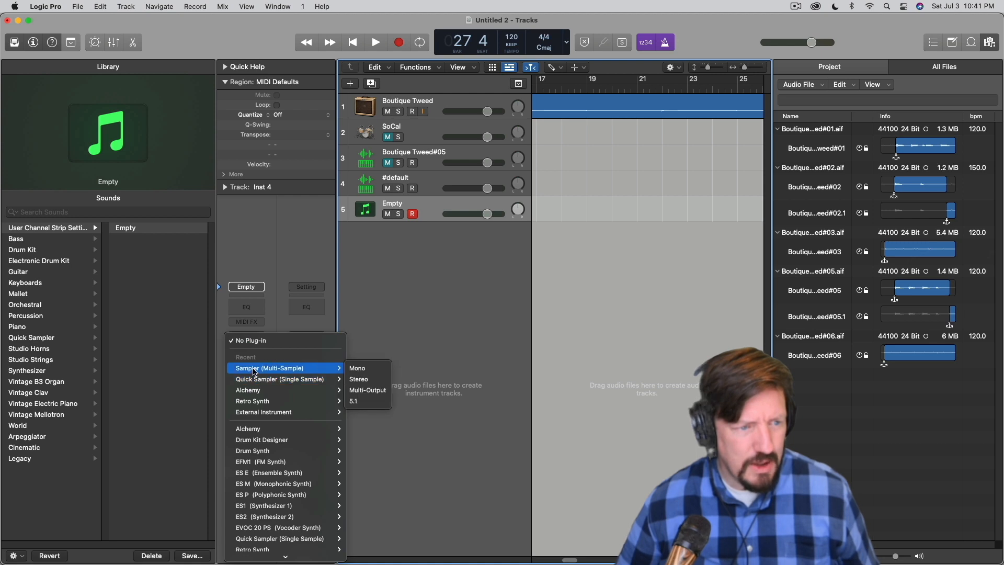
{"action": "left_click", "coordinate": [365, 369]}
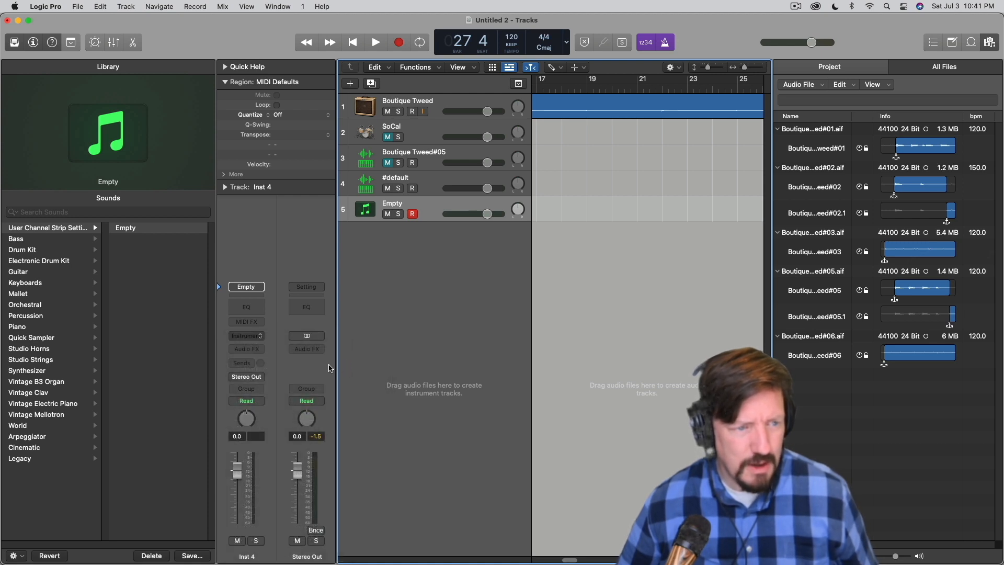
Add a send to stereo Output 3-4 on the new Sampler track
{"action": "left_click", "coordinate": [250, 364]}
{"action": "mouse_move", "coordinate": [306, 398]}
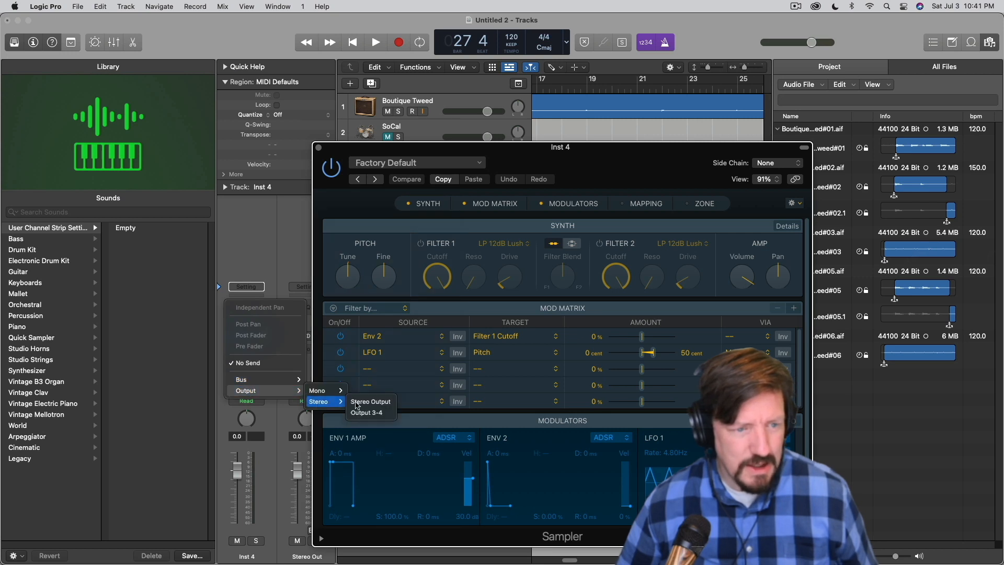
{"action": "left_click", "coordinate": [374, 412]}
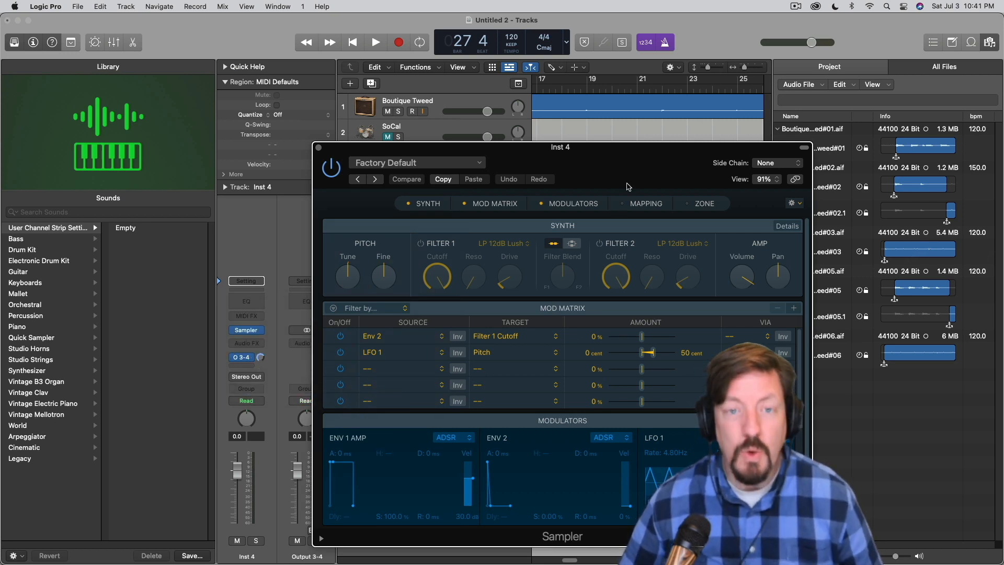
Show Sampler's Mapping pane and load the Boutique Tweed#06 recording into it as a zone
{"action": "left_click_drag", "start_coordinate": [638, 203], "coordinate": [526, 82]}
{"action": "left_click", "coordinate": [533, 82]}
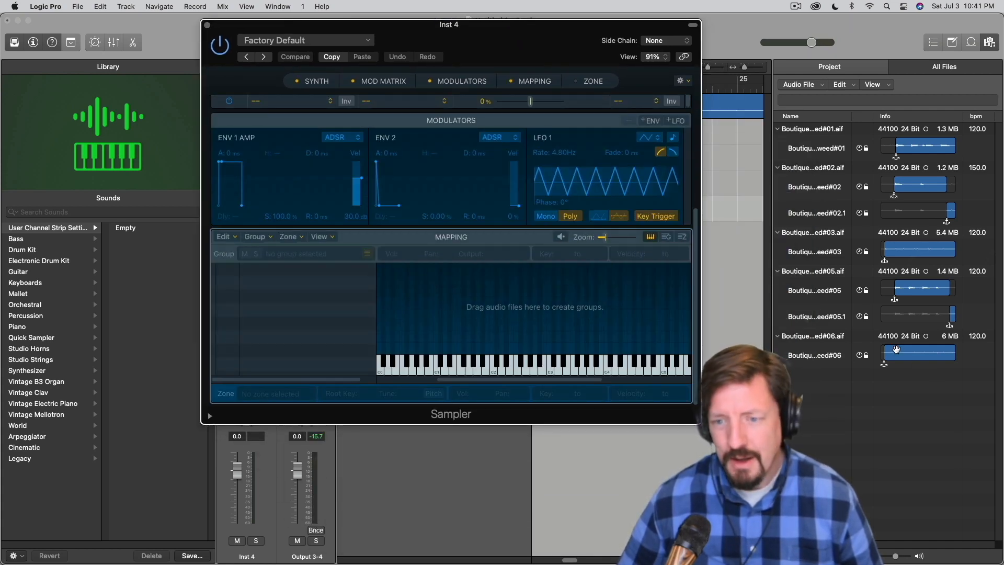
{"action": "left_click_drag", "start_coordinate": [836, 355], "coordinate": [504, 301]}
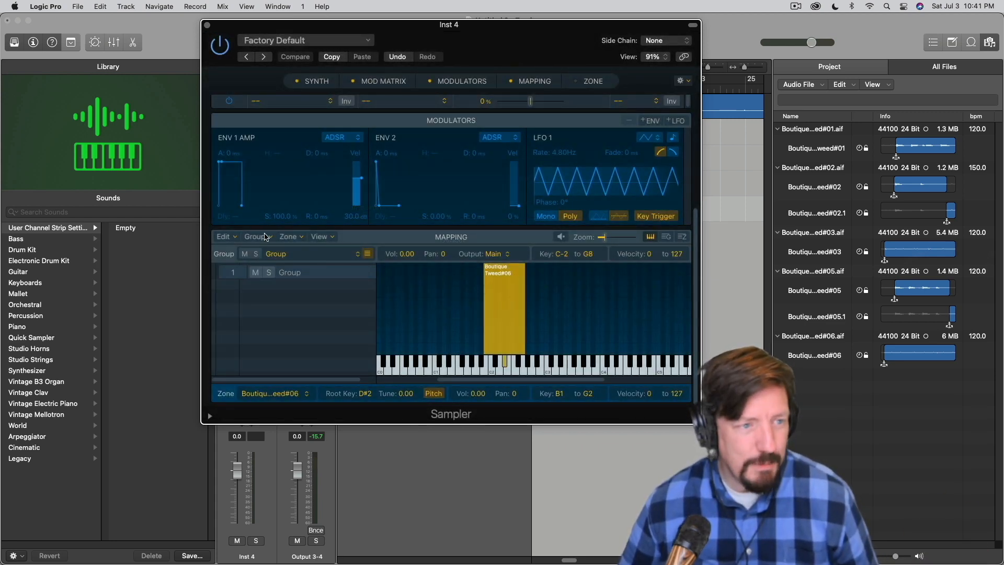
Split the Boutique Tweed#06 zone into separate zones at notes and delete the original zone
{"action": "left_click", "coordinate": [281, 239]}
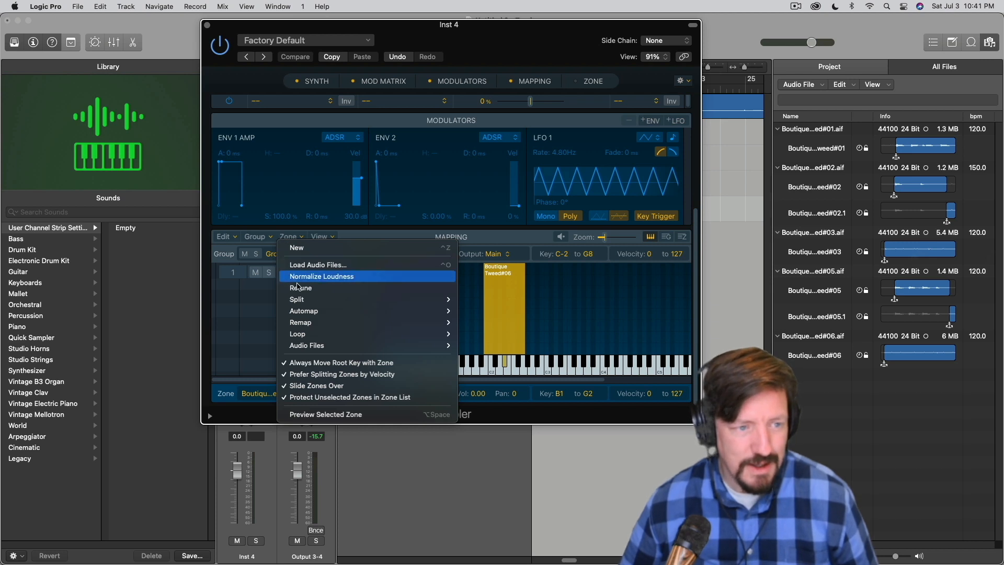
{"action": "mouse_move", "coordinate": [413, 303]}
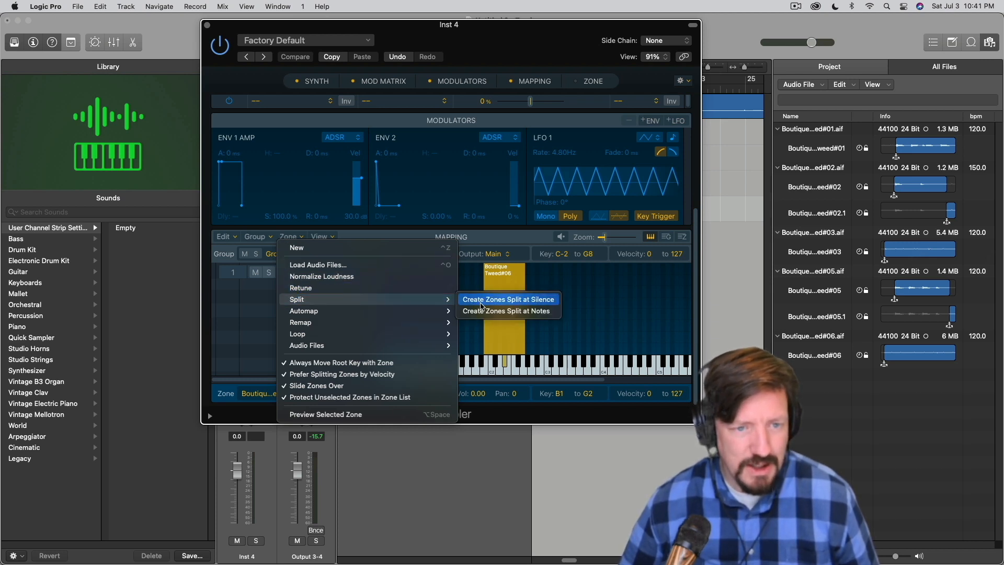
{"action": "left_click", "coordinate": [519, 314]}
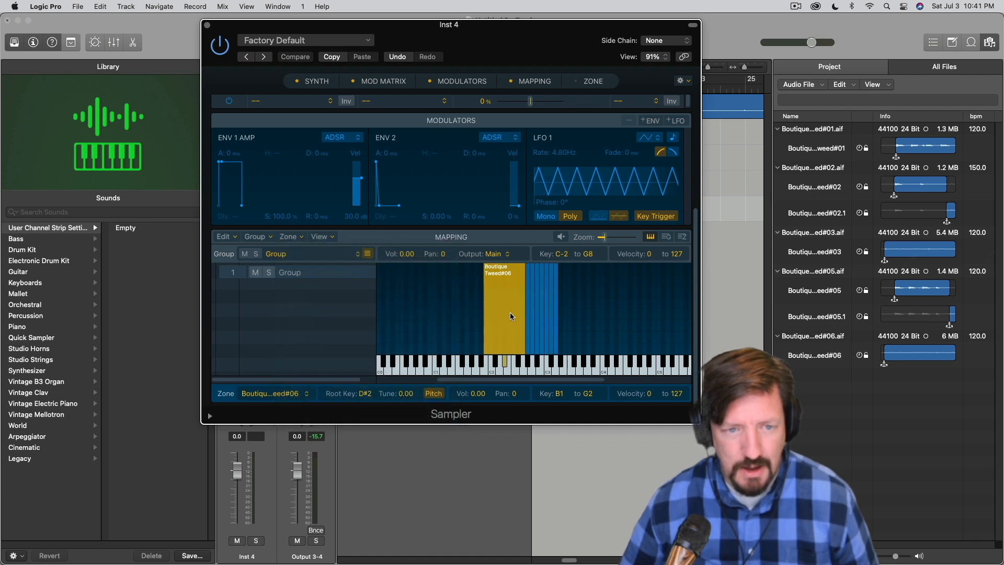
{"action": "key", "text": "Delete"}
Select all the split zones and automap them using pitch detection
{"action": "left_click_drag", "start_coordinate": [581, 312], "coordinate": [516, 314]}
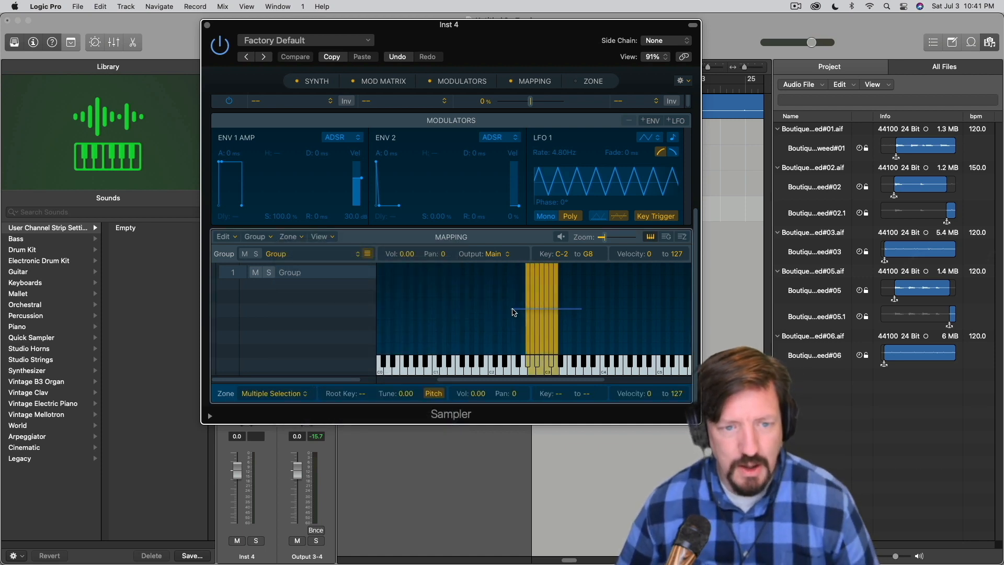
{"action": "left_click", "coordinate": [304, 238]}
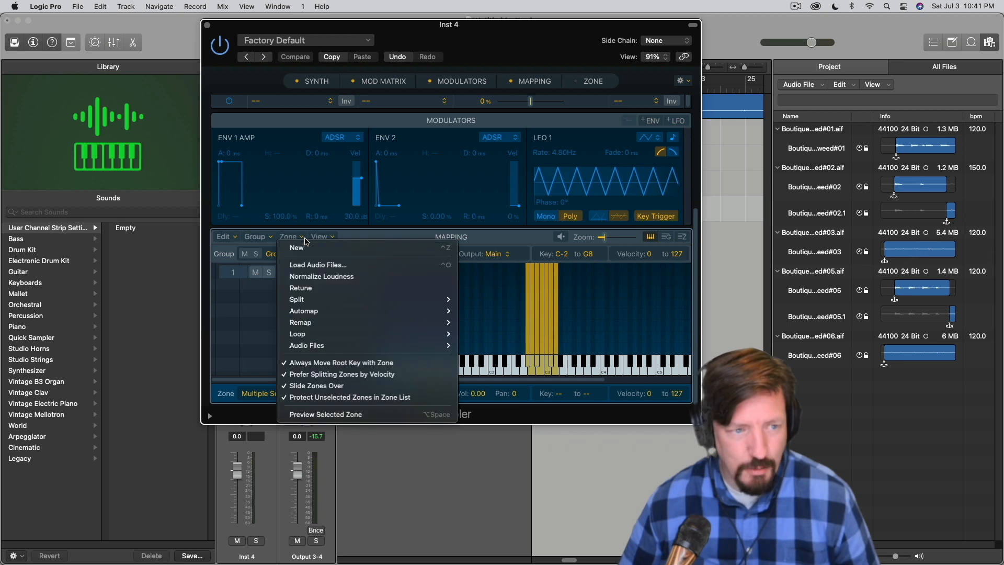
{"action": "mouse_move", "coordinate": [345, 312]}
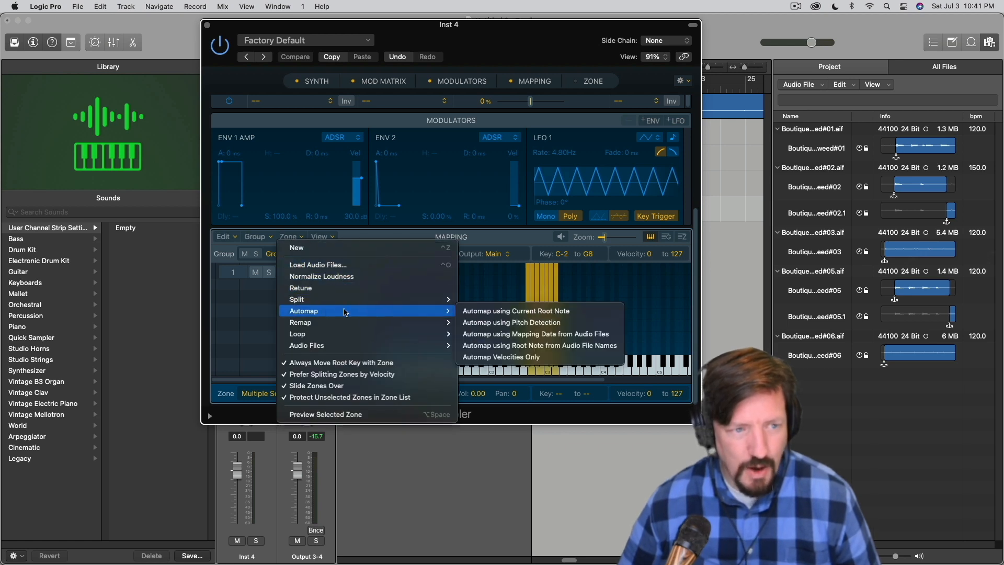
{"action": "left_click", "coordinate": [527, 323]}
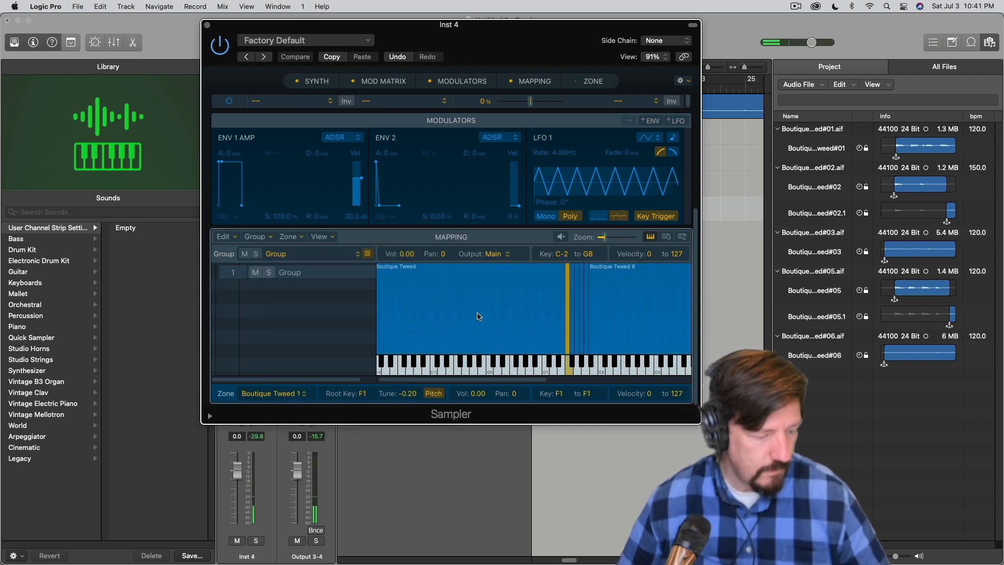
Audition the two lowest mapped zones and adjust the volume of the Boutique Tweed 1 zone
{"action": "scroll", "coordinate": [478, 315], "scroll_direction": "down", "scroll_amount": 3}
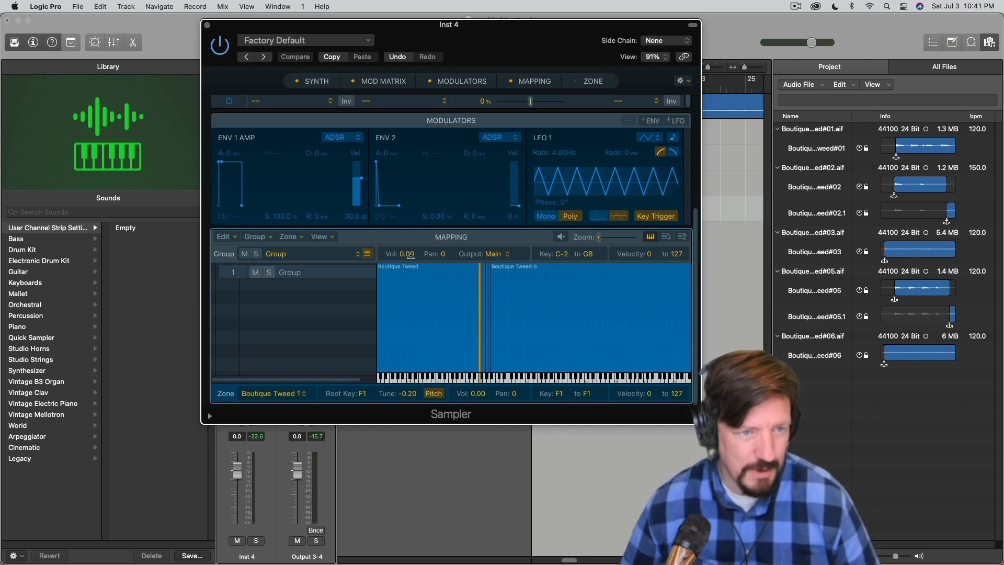
{"action": "left_click", "coordinate": [478, 296]}
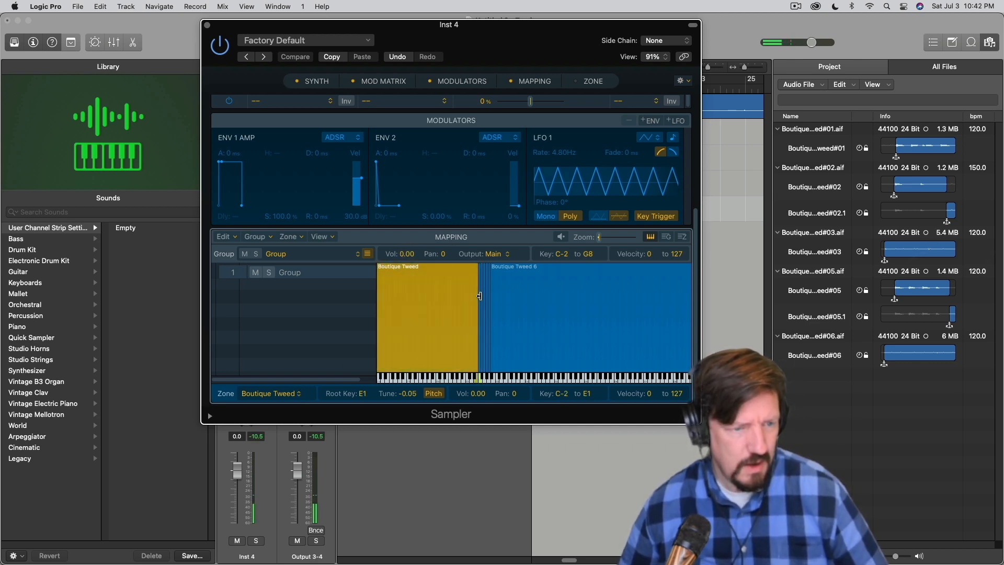
{"action": "left_click", "coordinate": [480, 296]}
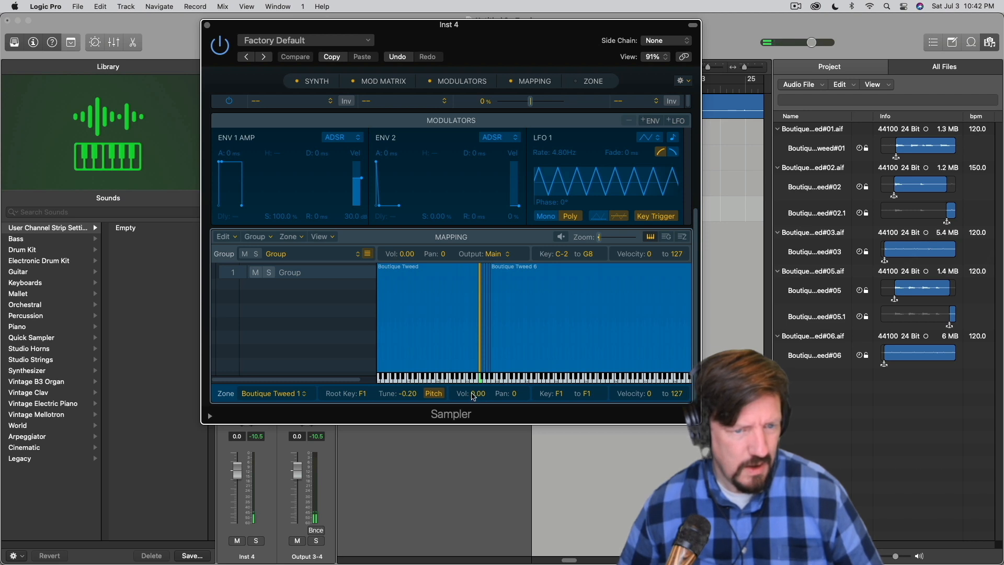
{"action": "left_click_drag", "start_coordinate": [475, 396], "coordinate": [474, 330]}
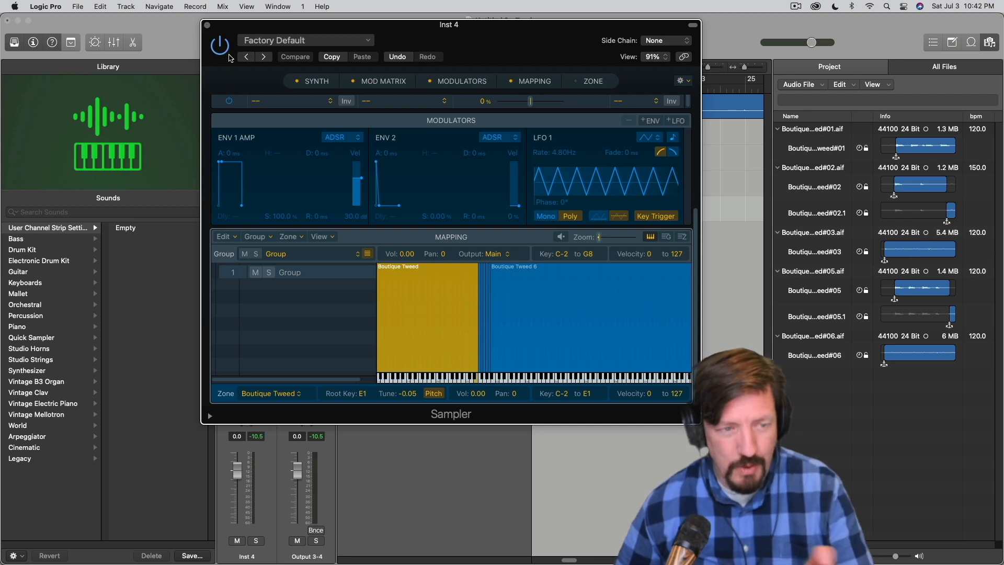
Automap the selected Boutique Tweed zone using pitch detection and close the Sampler window
{"action": "left_click", "coordinate": [290, 238]}
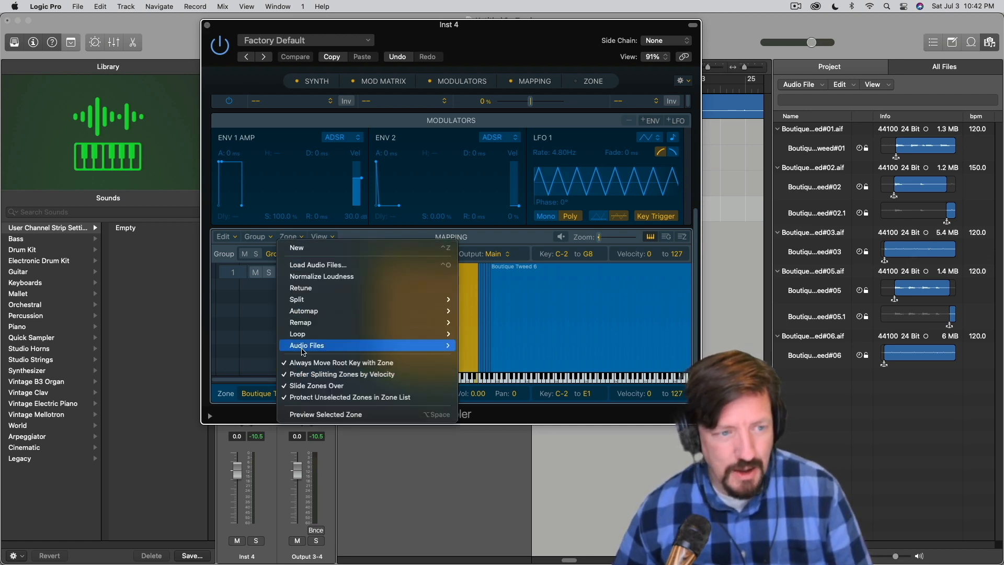
{"action": "mouse_move", "coordinate": [313, 301]}
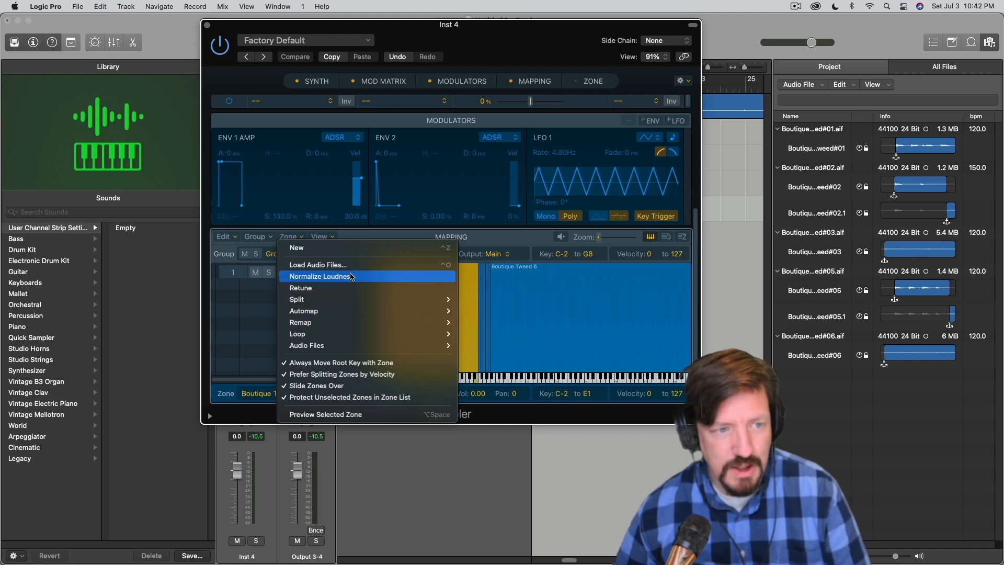
{"action": "mouse_move", "coordinate": [350, 311]}
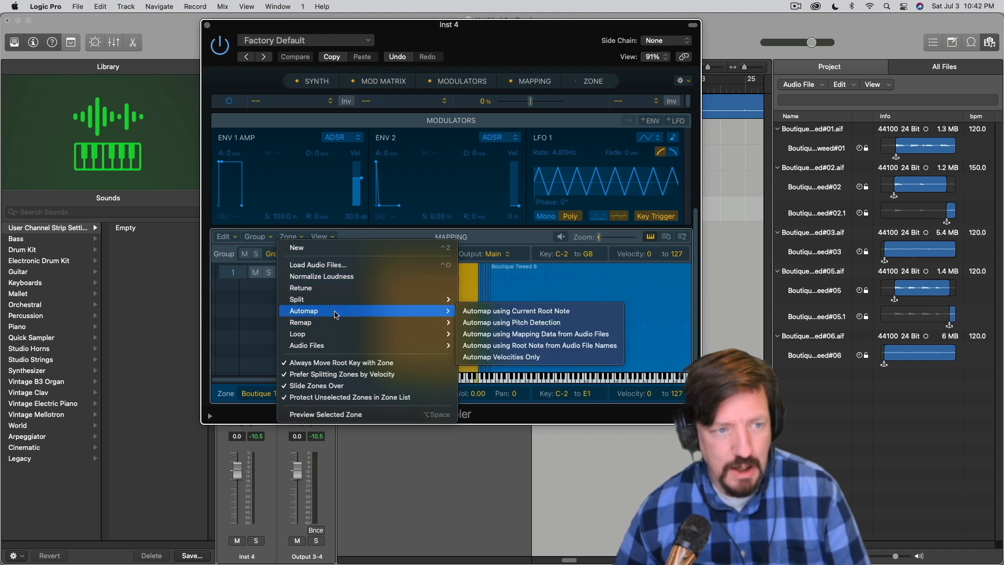
{"action": "left_click", "coordinate": [541, 323]}
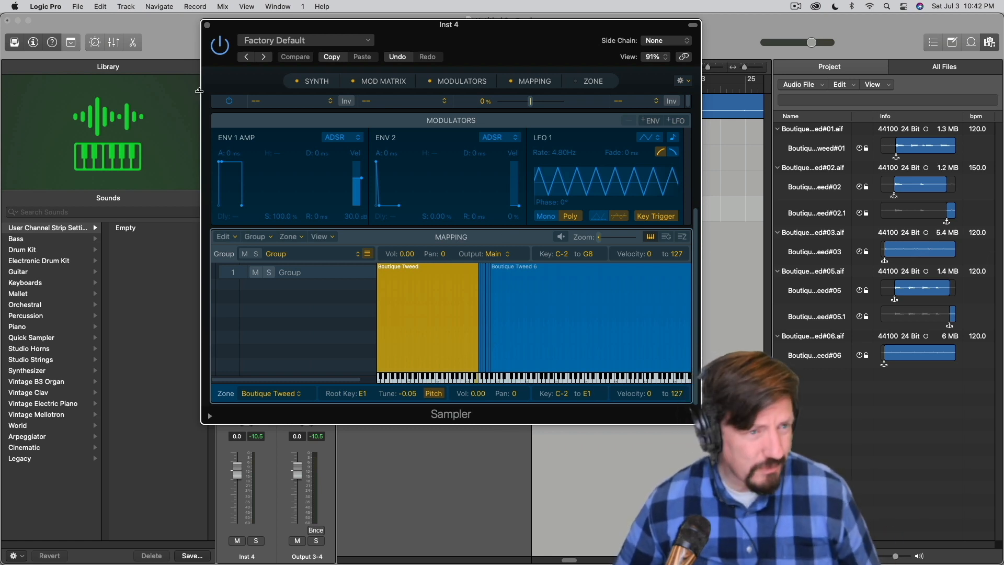
{"action": "left_click", "coordinate": [207, 25]}
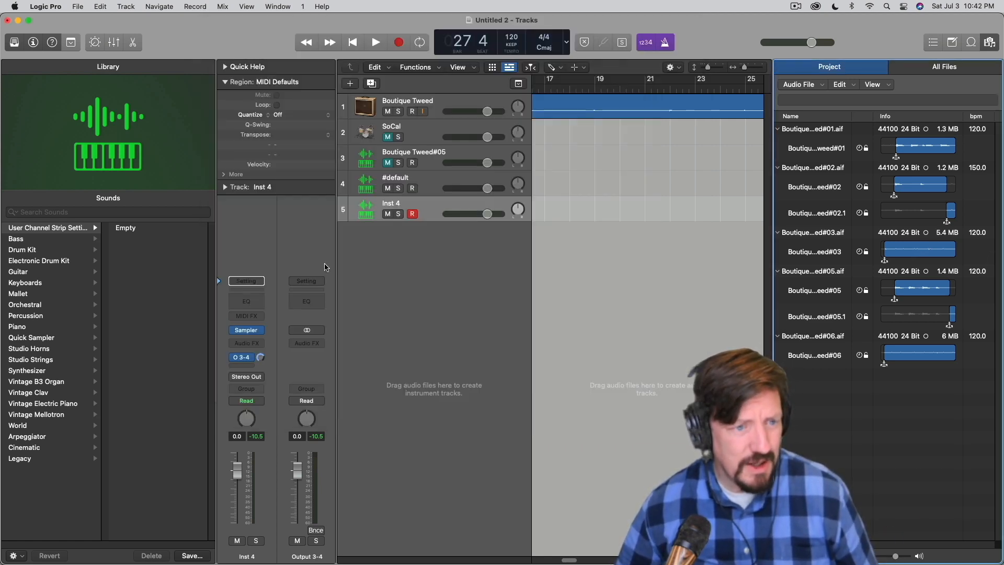
Insert a mono Amp Designer on the Sampler track and load the Gemstone Crunch preset
{"action": "left_click", "coordinate": [254, 345]}
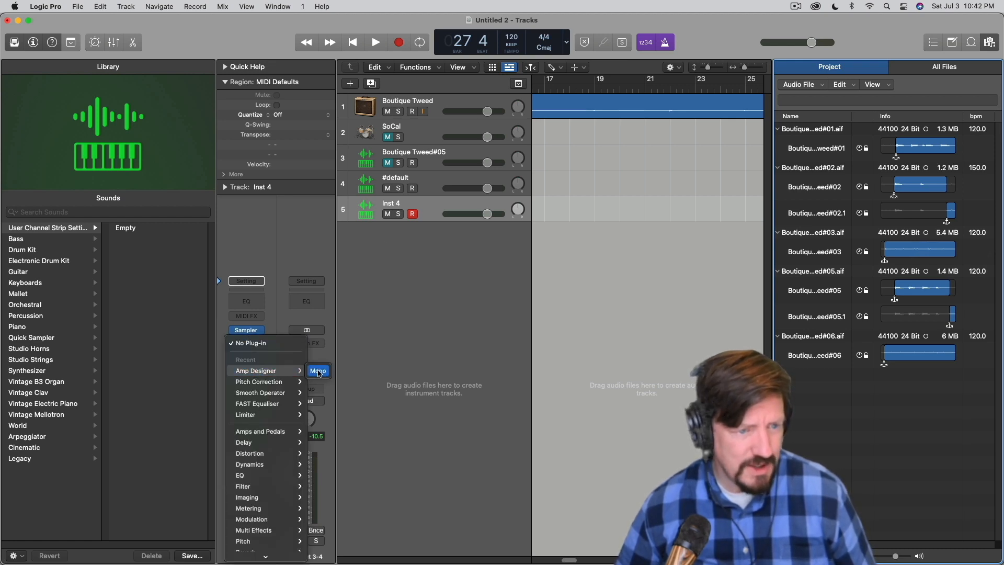
{"action": "left_click", "coordinate": [320, 371]}
{"action": "left_click", "coordinate": [409, 164]}
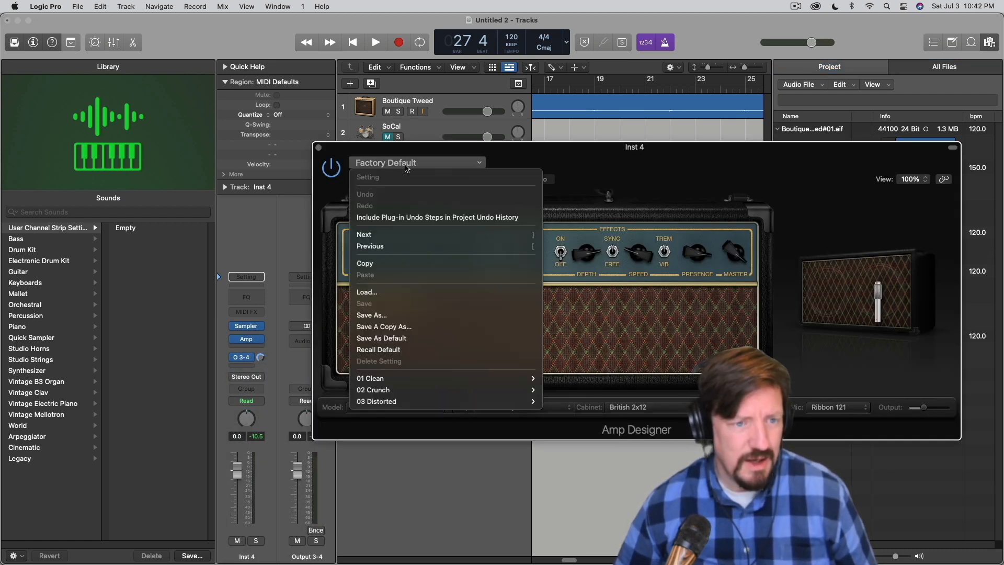
{"action": "mouse_move", "coordinate": [403, 393]}
{"action": "left_click", "coordinate": [573, 356]}
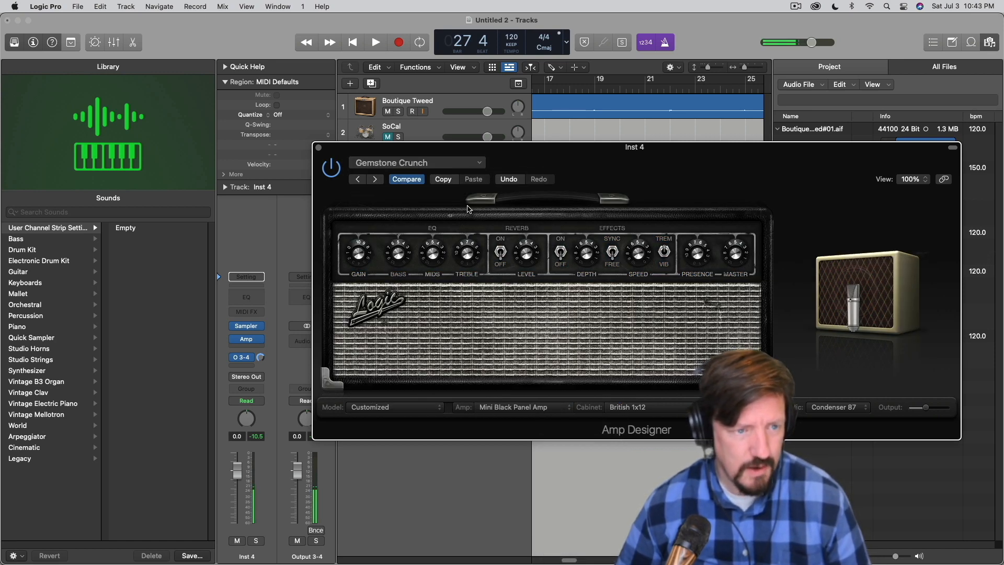
Audition the following Amp Designer presets in order, ending on Pushed Brit
{"action": "left_click", "coordinate": [374, 181]}
{"action": "left_click", "coordinate": [374, 180]}
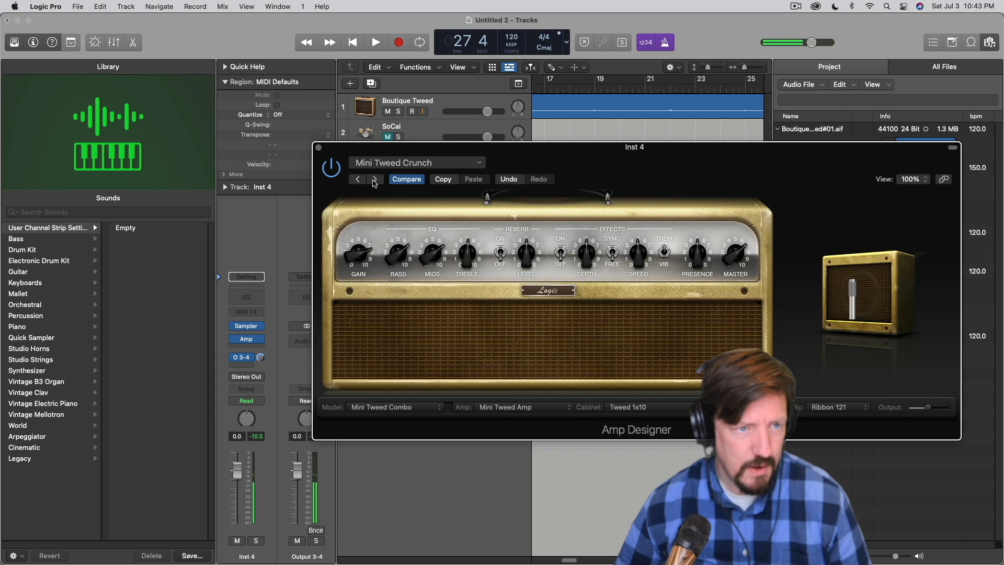
{"action": "left_click", "coordinate": [374, 179]}
{"action": "left_click", "coordinate": [374, 180]}
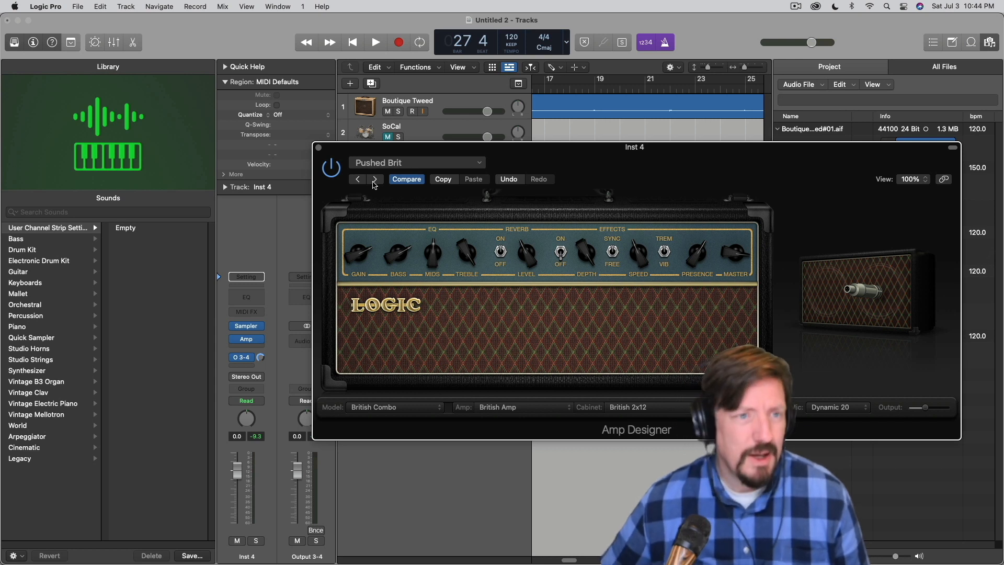
Record-enable and select the Boutique Tweed guitar track
{"action": "left_click", "coordinate": [412, 111]}
{"action": "left_click", "coordinate": [436, 112]}
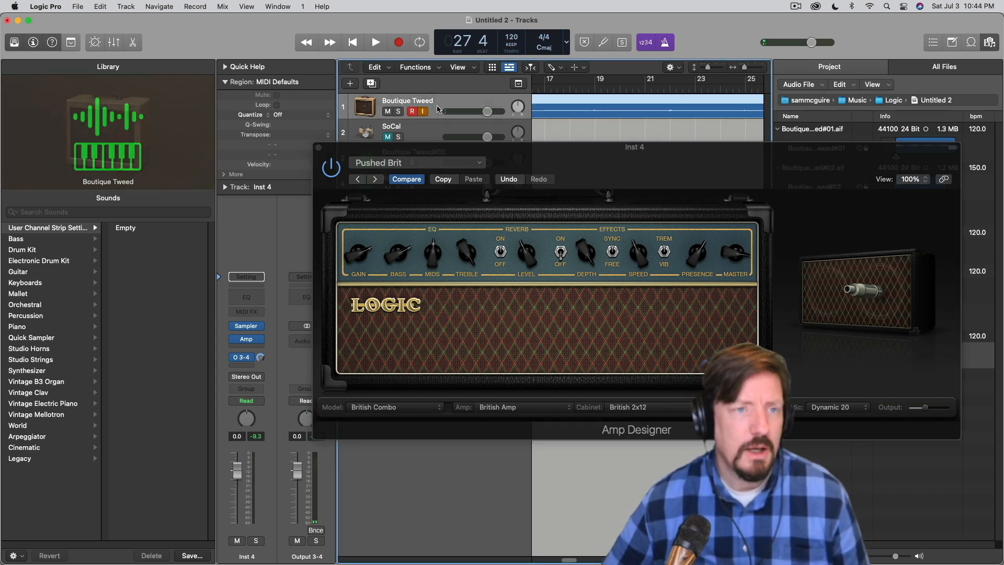